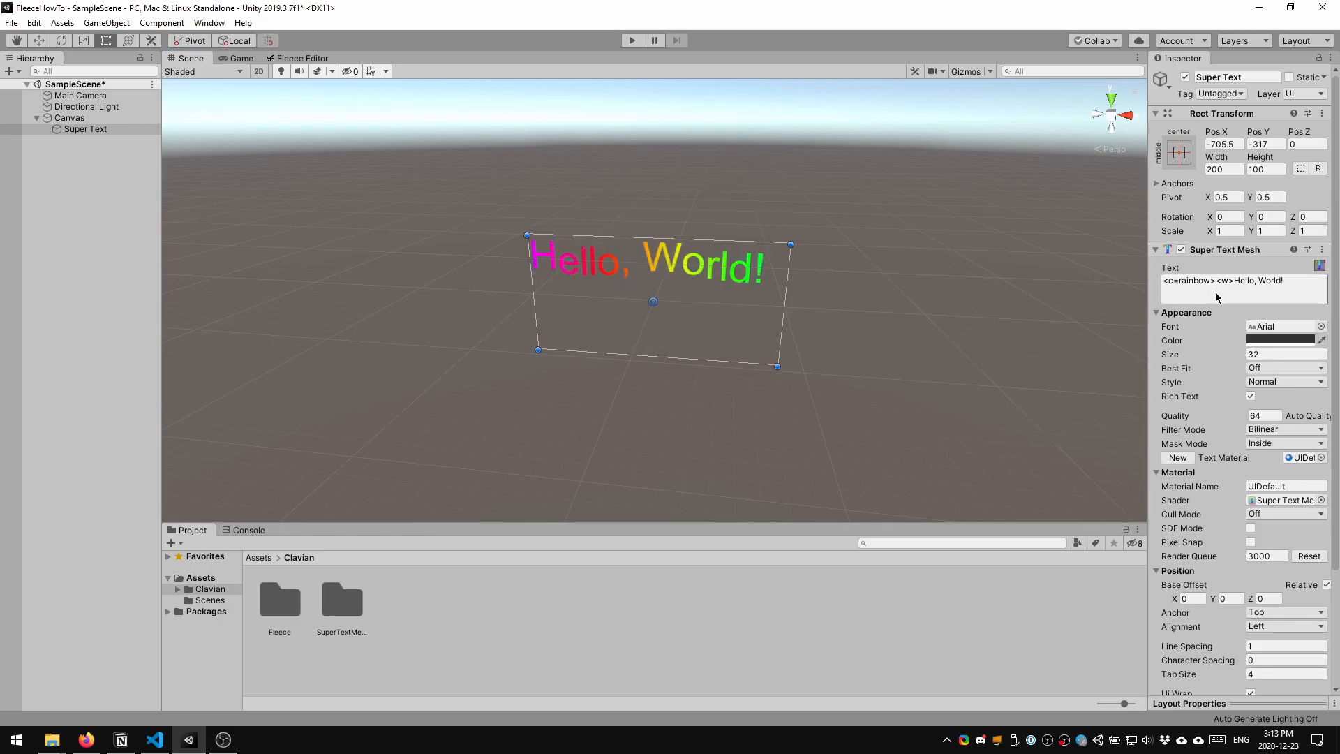
- Set the Super Text object's text to "Sample!" and add a Generic Jumper component to it
text(Sample!)
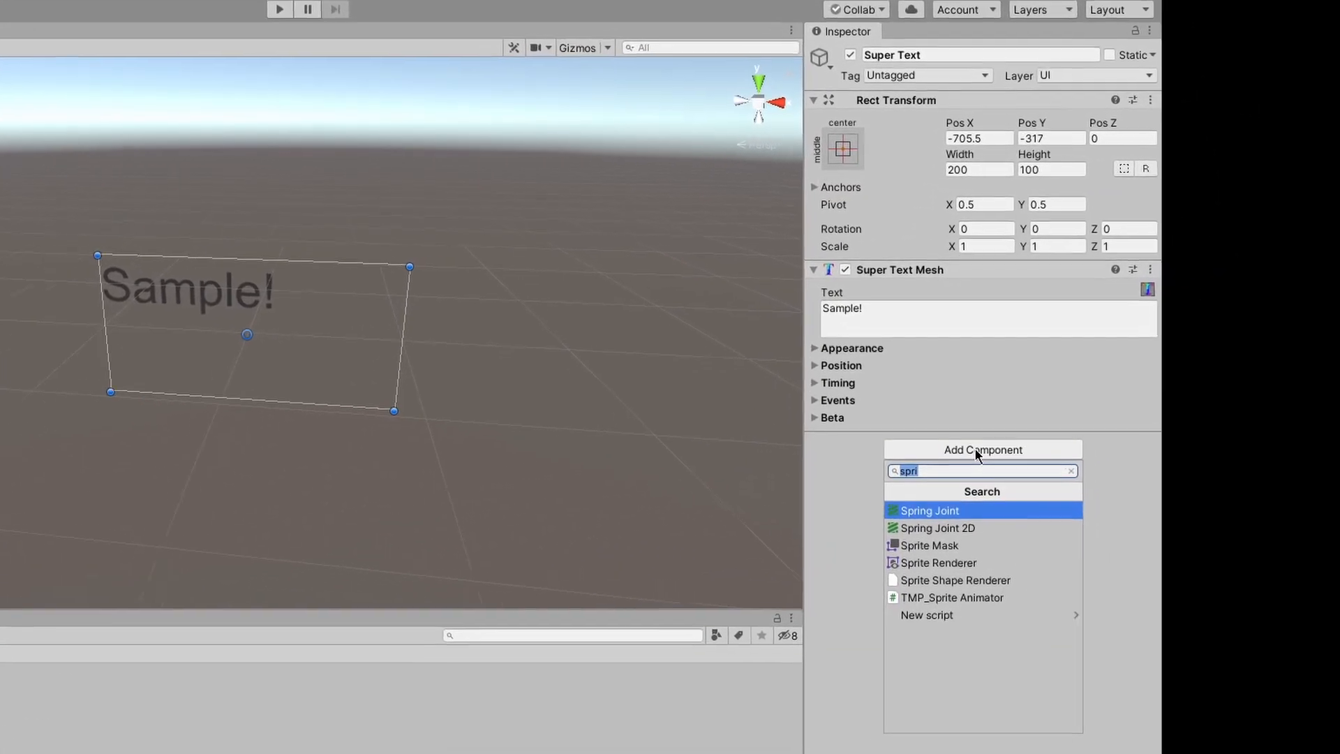
text(Gener)
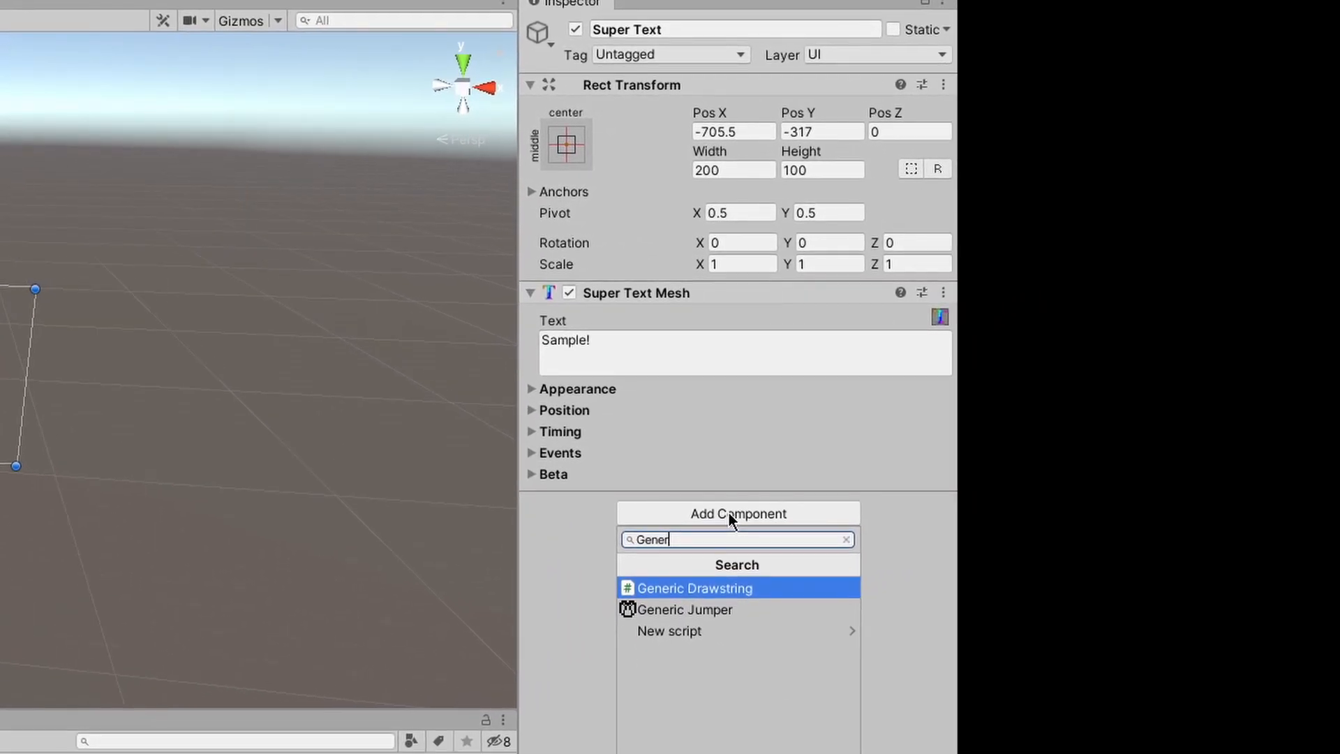
key(Down)
key(Return)
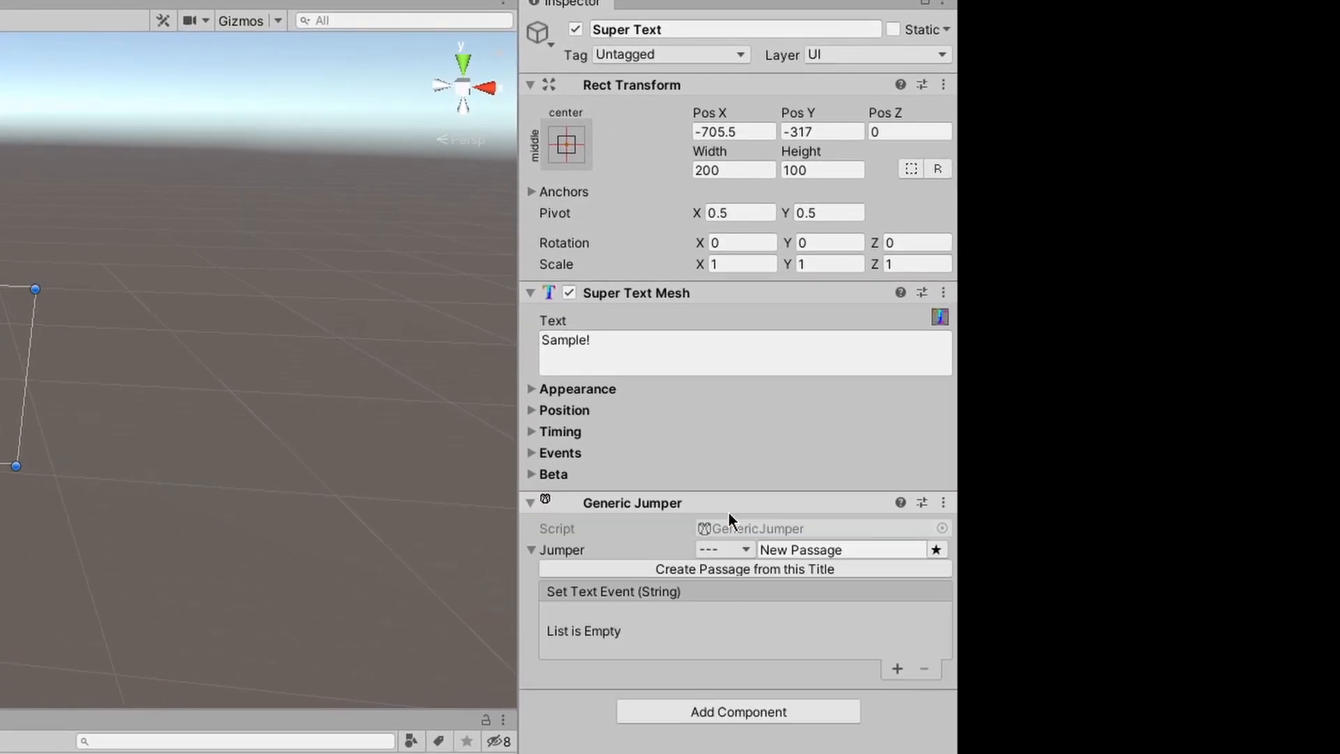
- Add a Set Text Event entry to the Generic Jumper that targets the Super Text Mesh's SuperTextMesh.text in Editor And Runtime mode
click(897, 668)
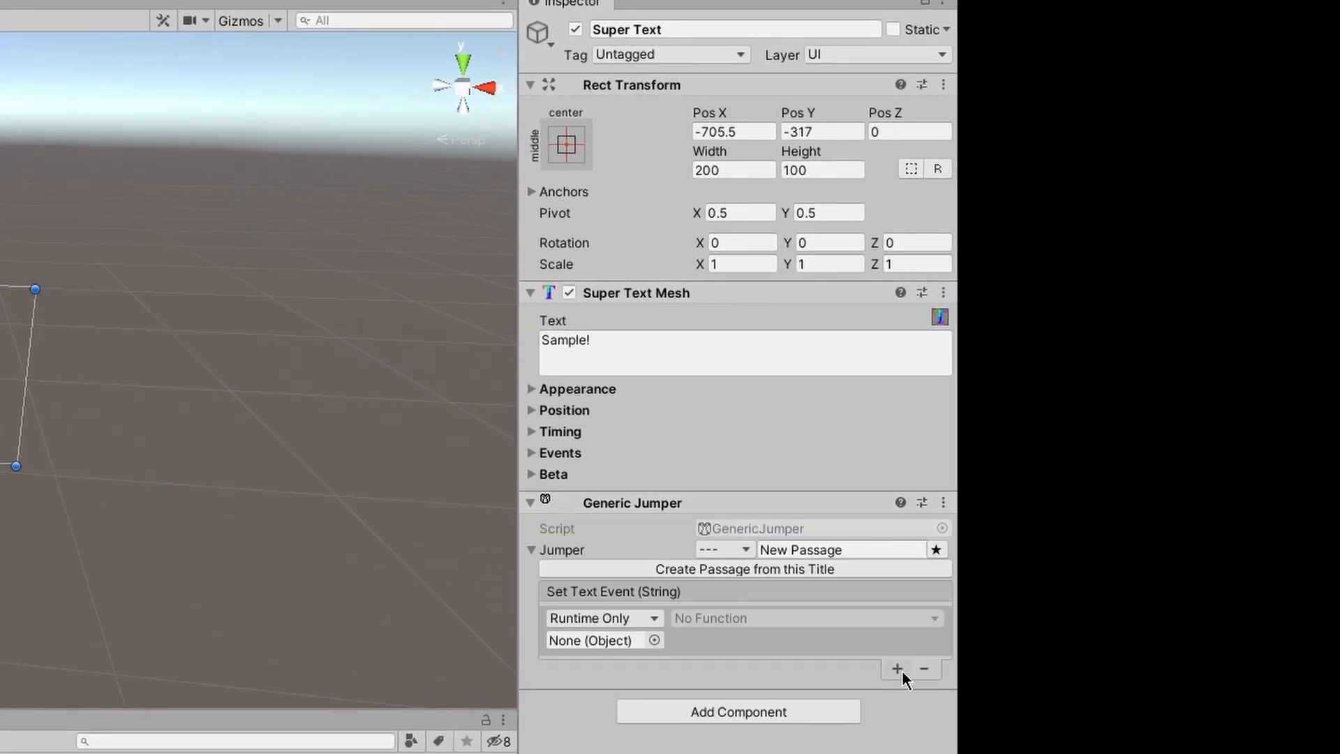
drag(632, 293, 621, 640)
click(637, 617)
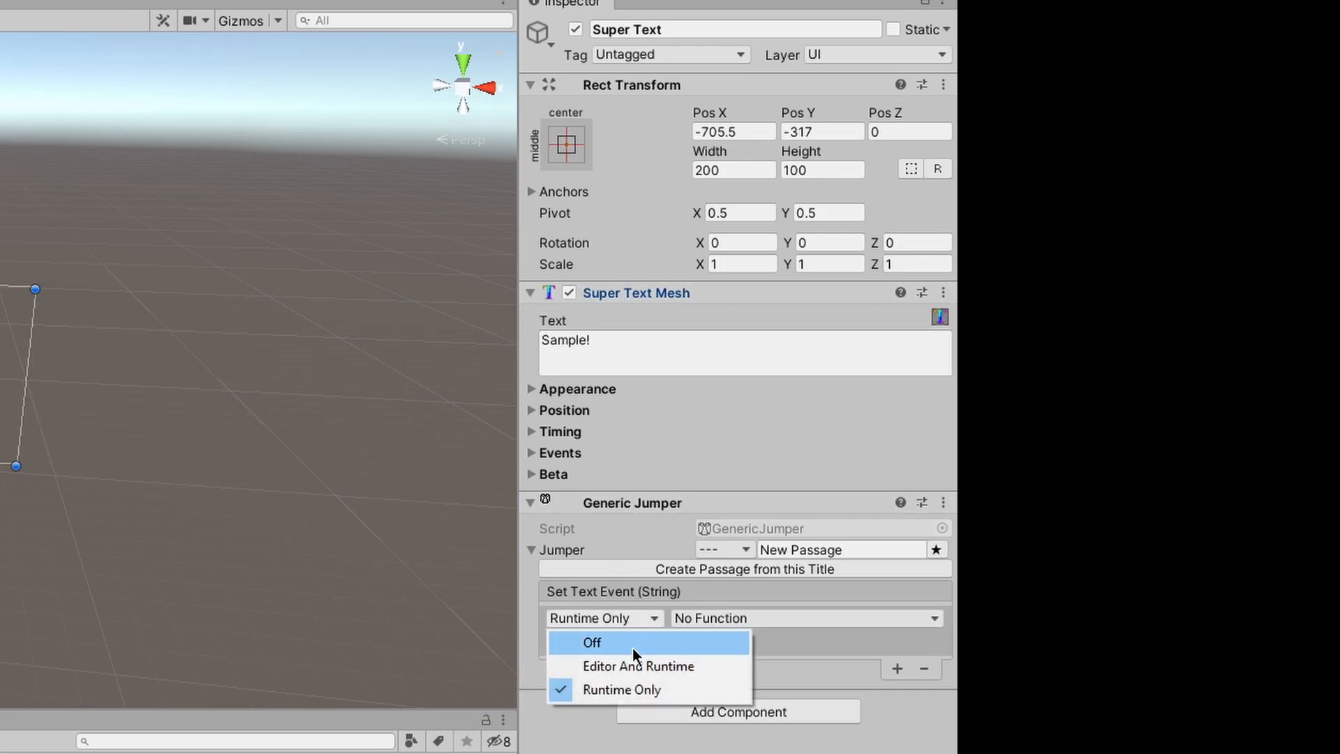
click(636, 667)
click(740, 618)
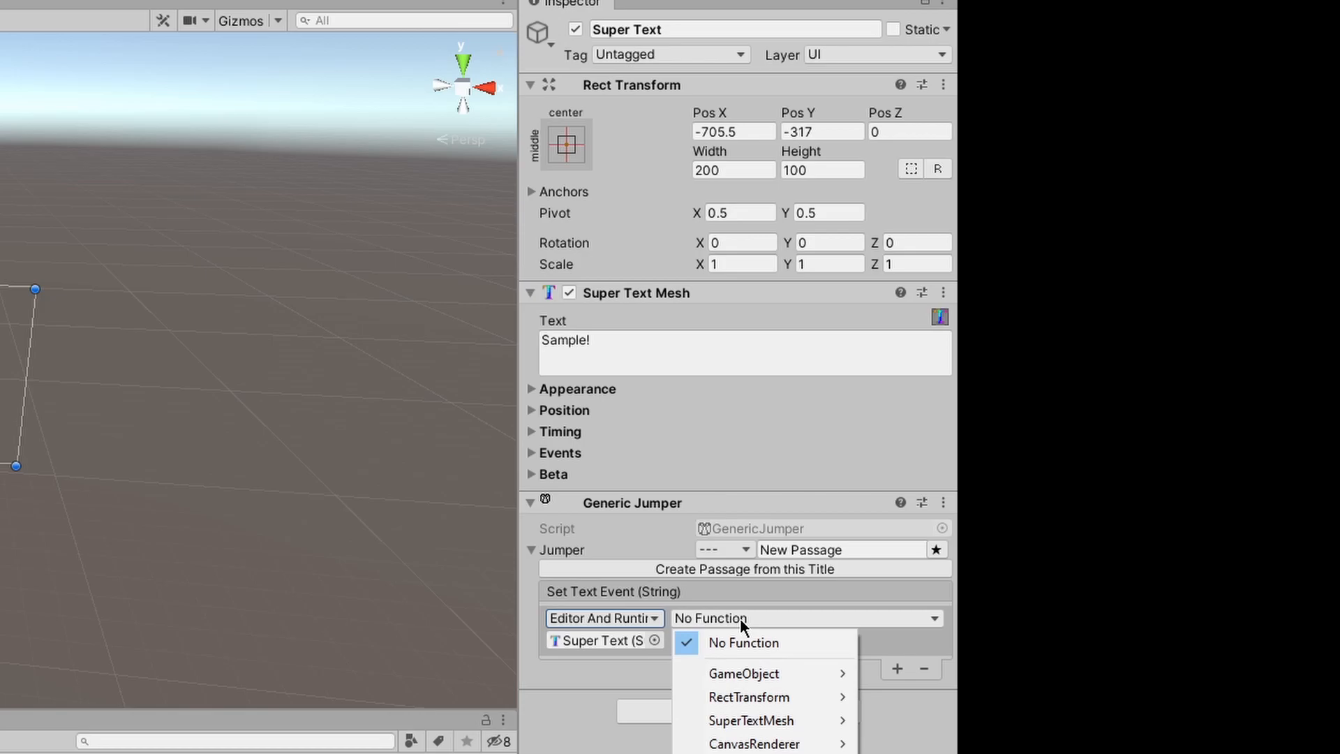
mouse_move(773, 721)
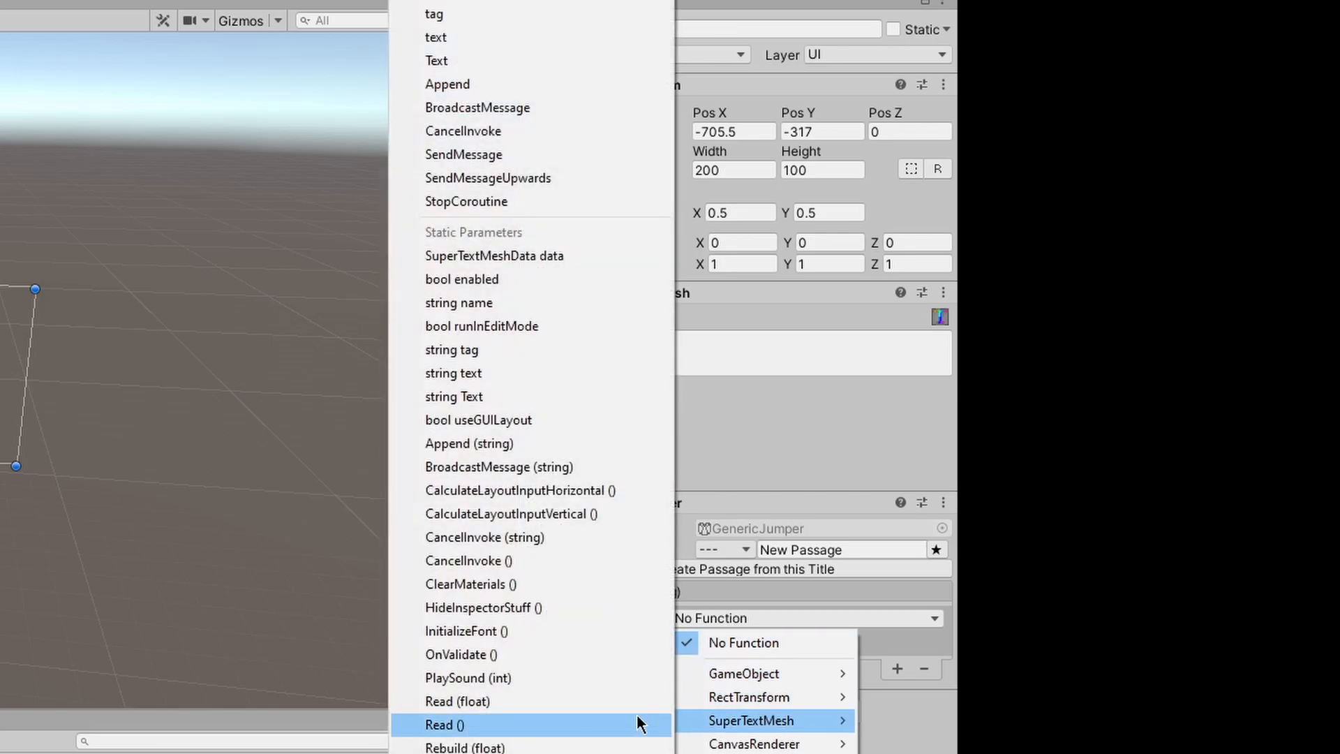
click(466, 40)
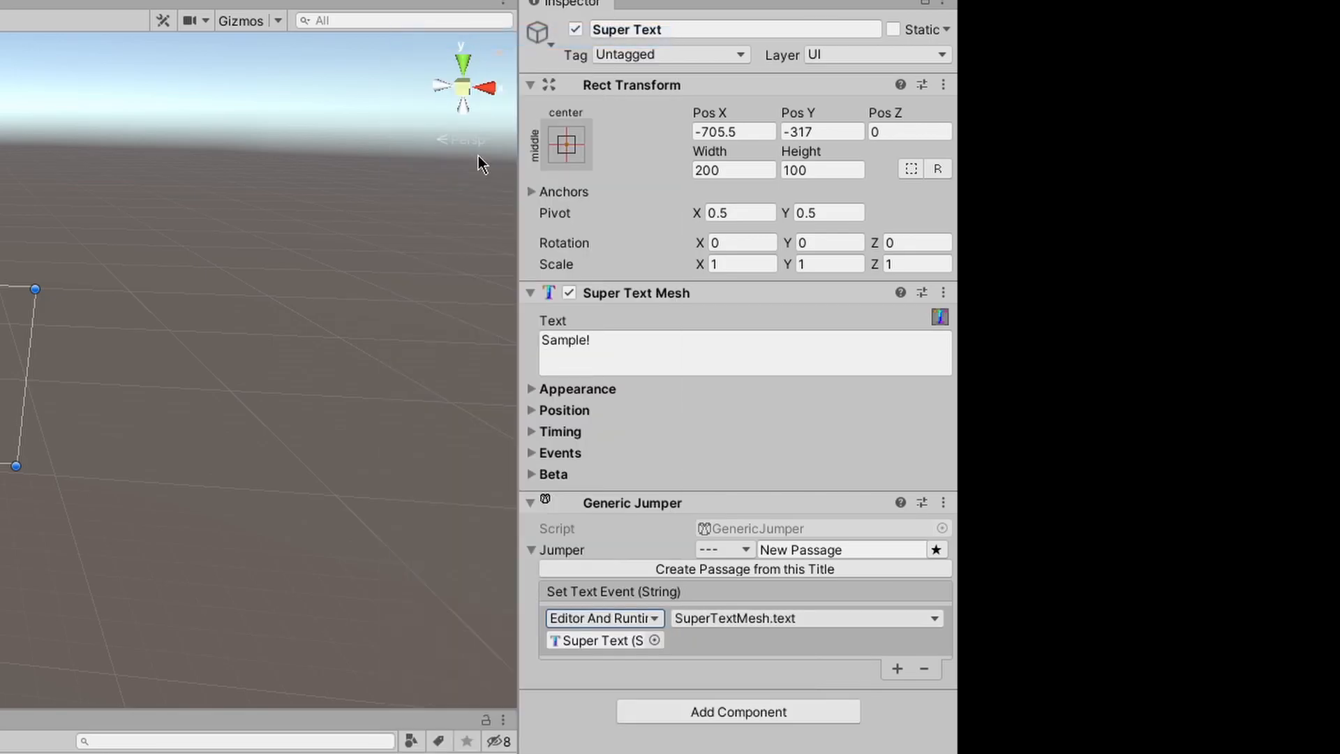
- Set the Generic Jumper's passage to Start from the Basic folder
click(728, 550)
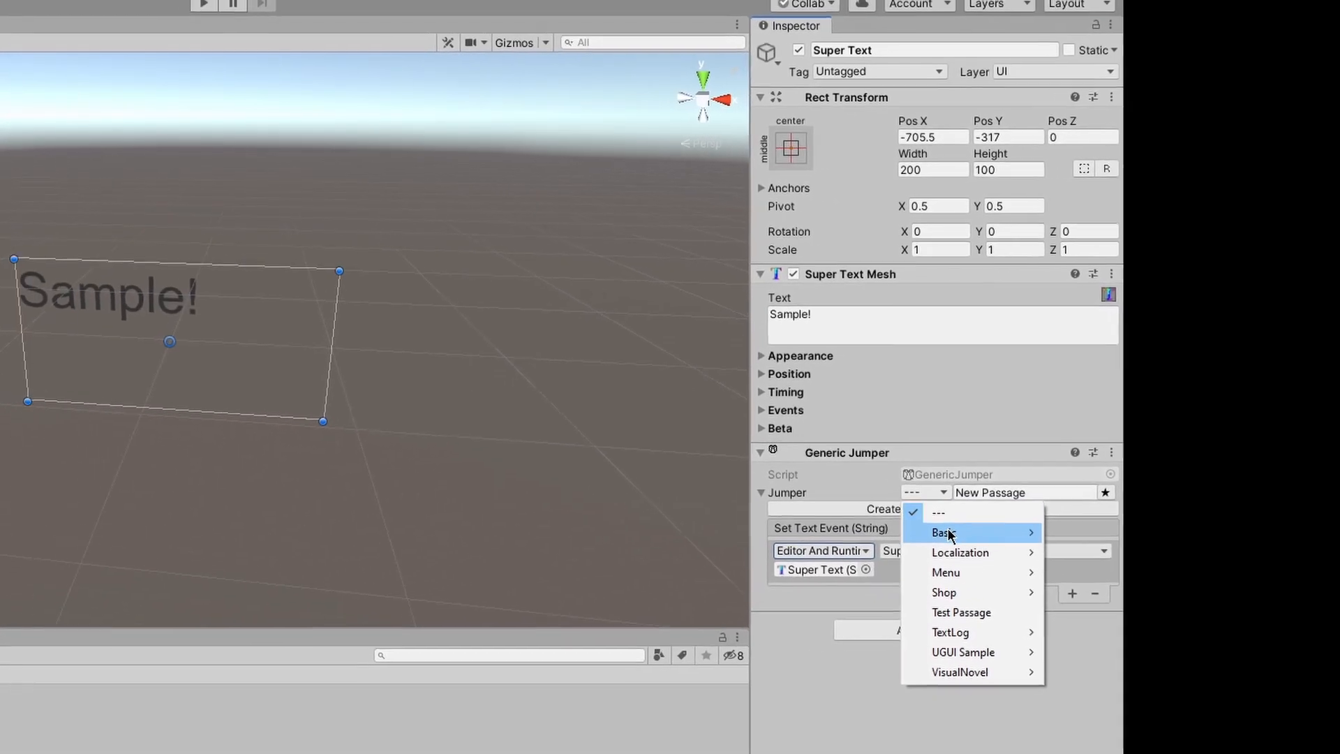
mouse_move(753, 597)
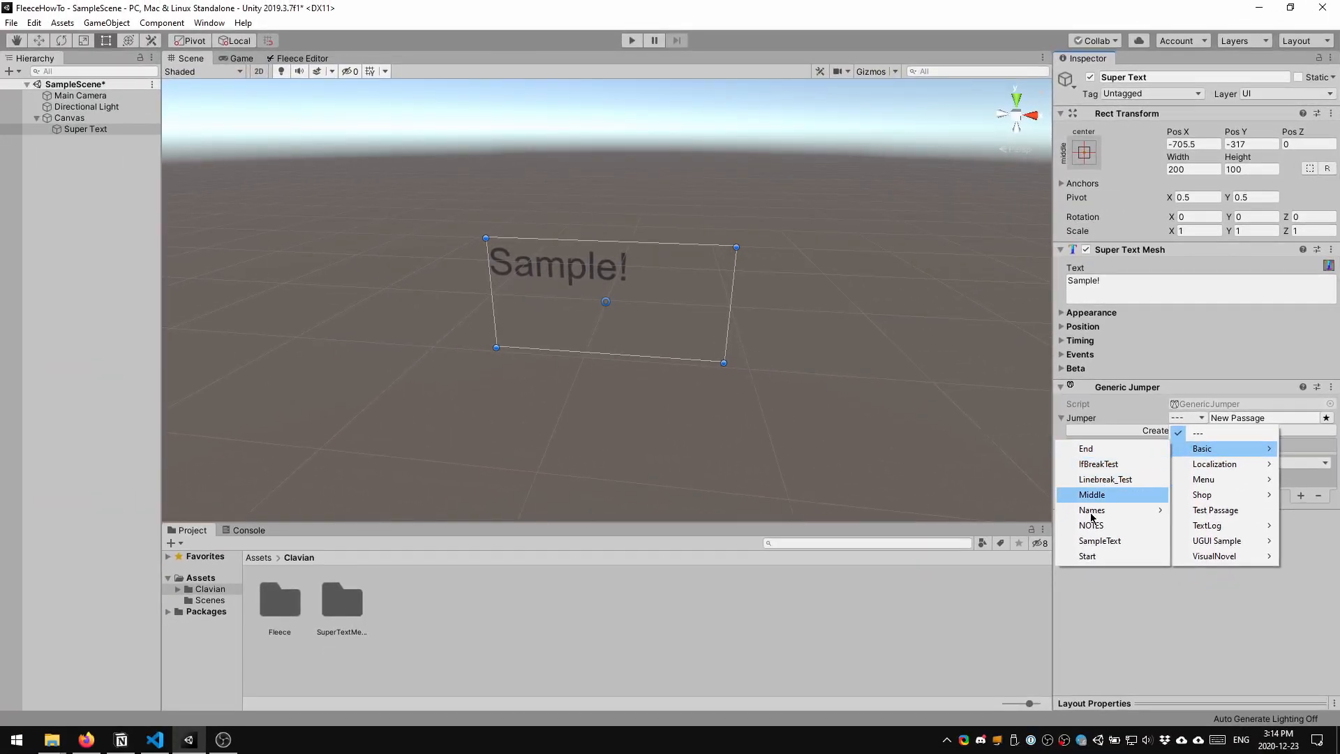
click(1099, 555)
scroll(681, 335, down, 3)
middle_drag(677, 394, 660, 371)
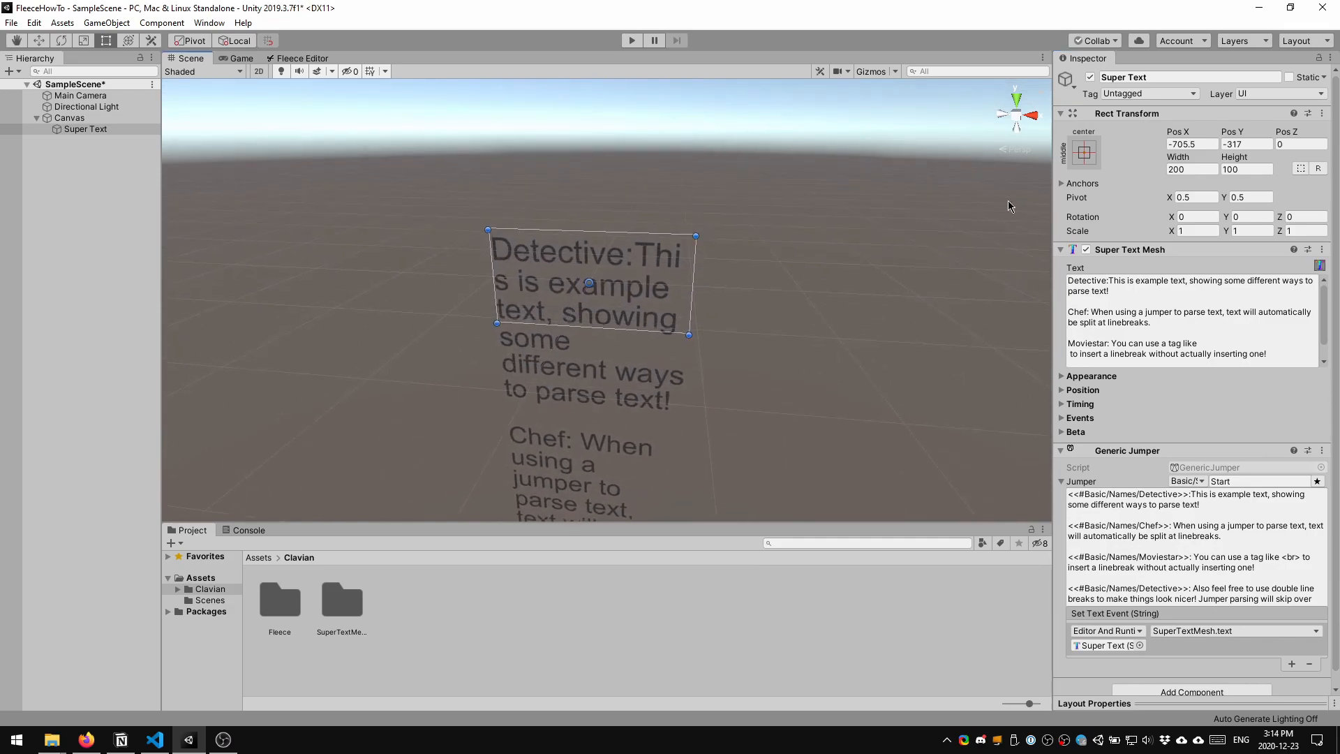
- Show the Start passage in the Fleece Editor and switch the Generic Jumper's passage to SampleText in the Basic folder
click(290, 60)
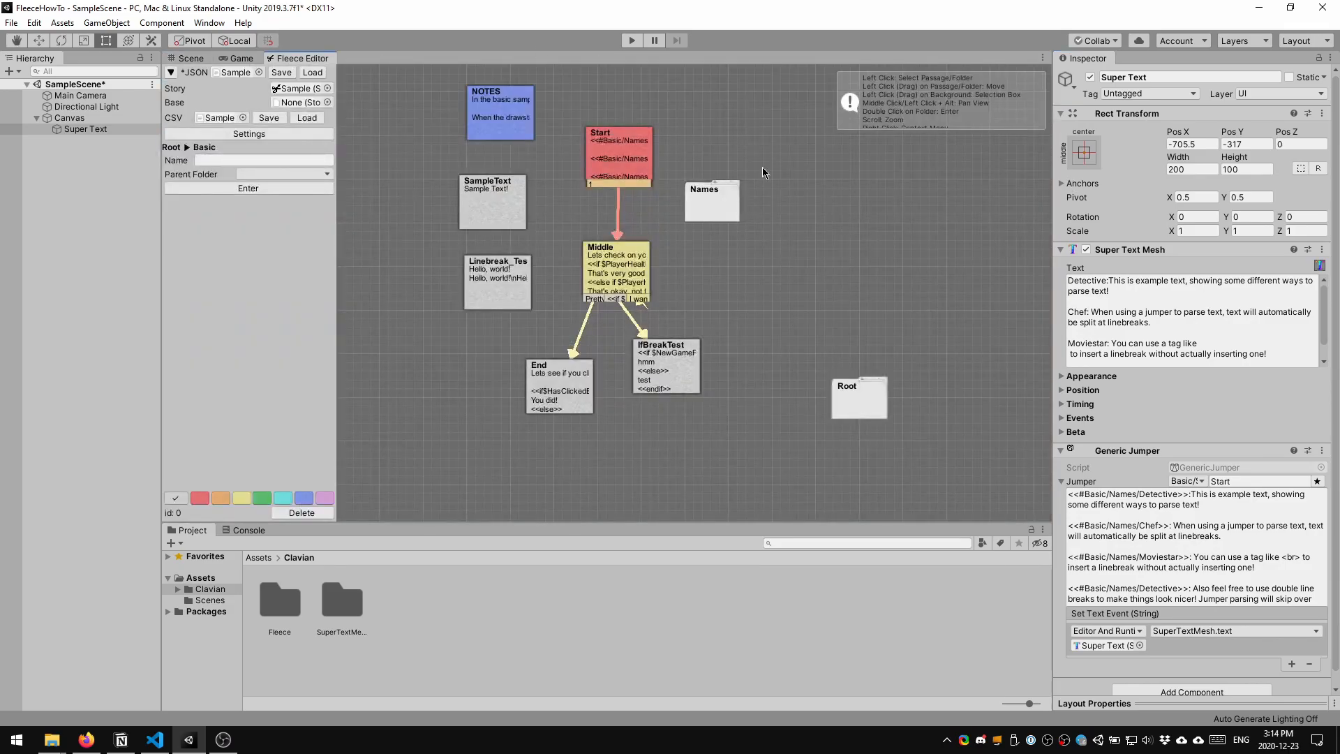
click(618, 153)
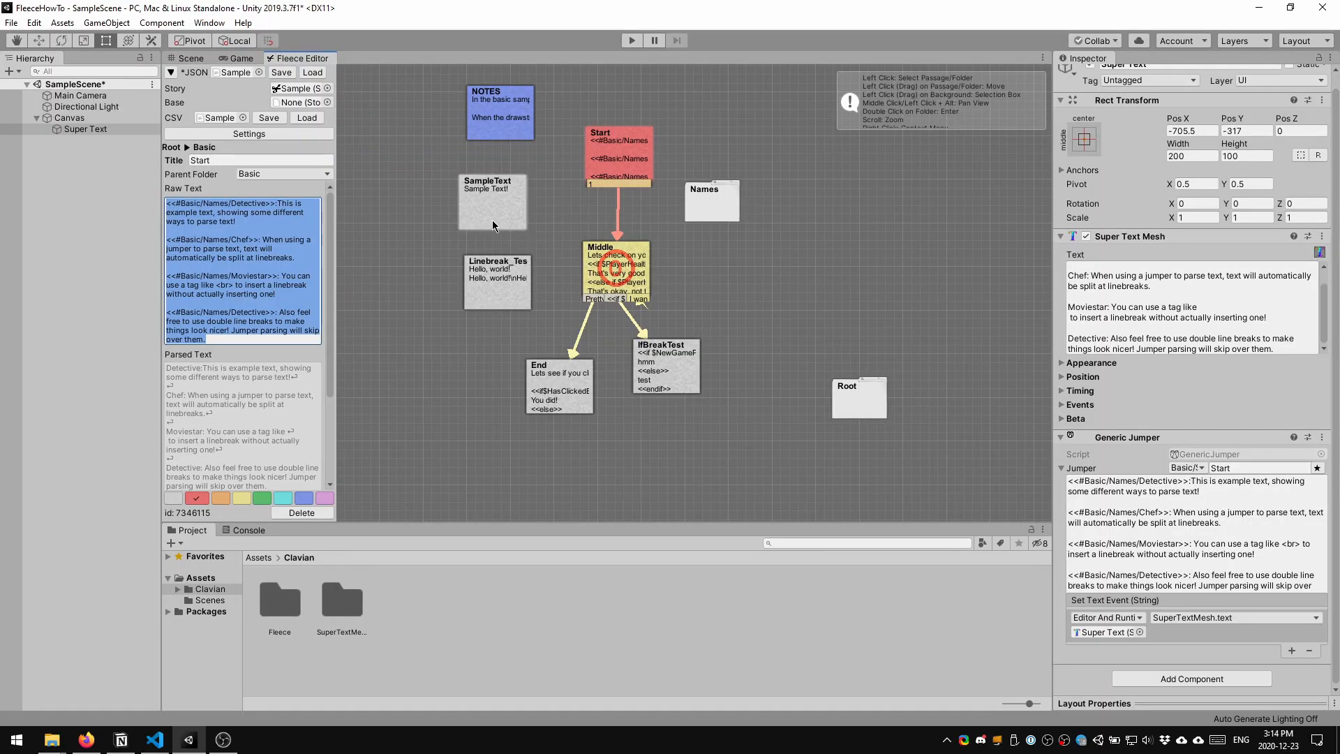
click(1186, 467)
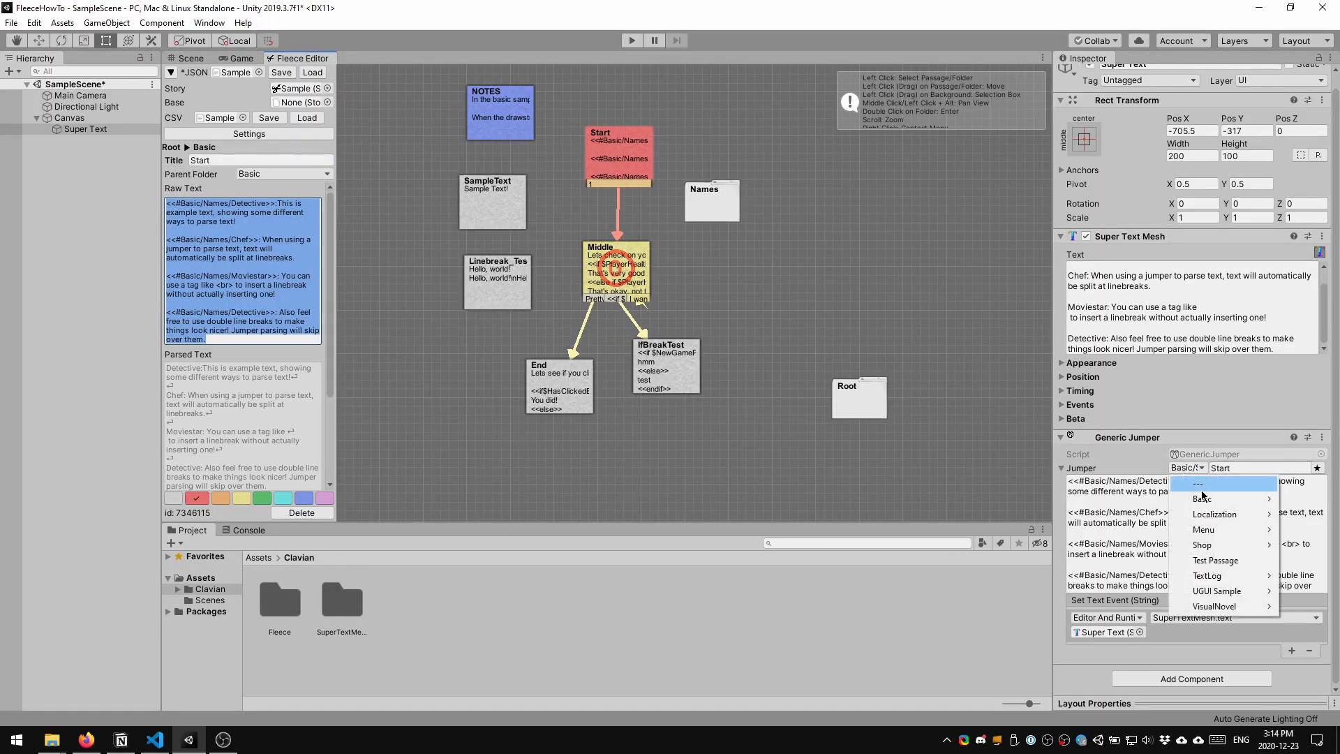
mouse_move(1197, 499)
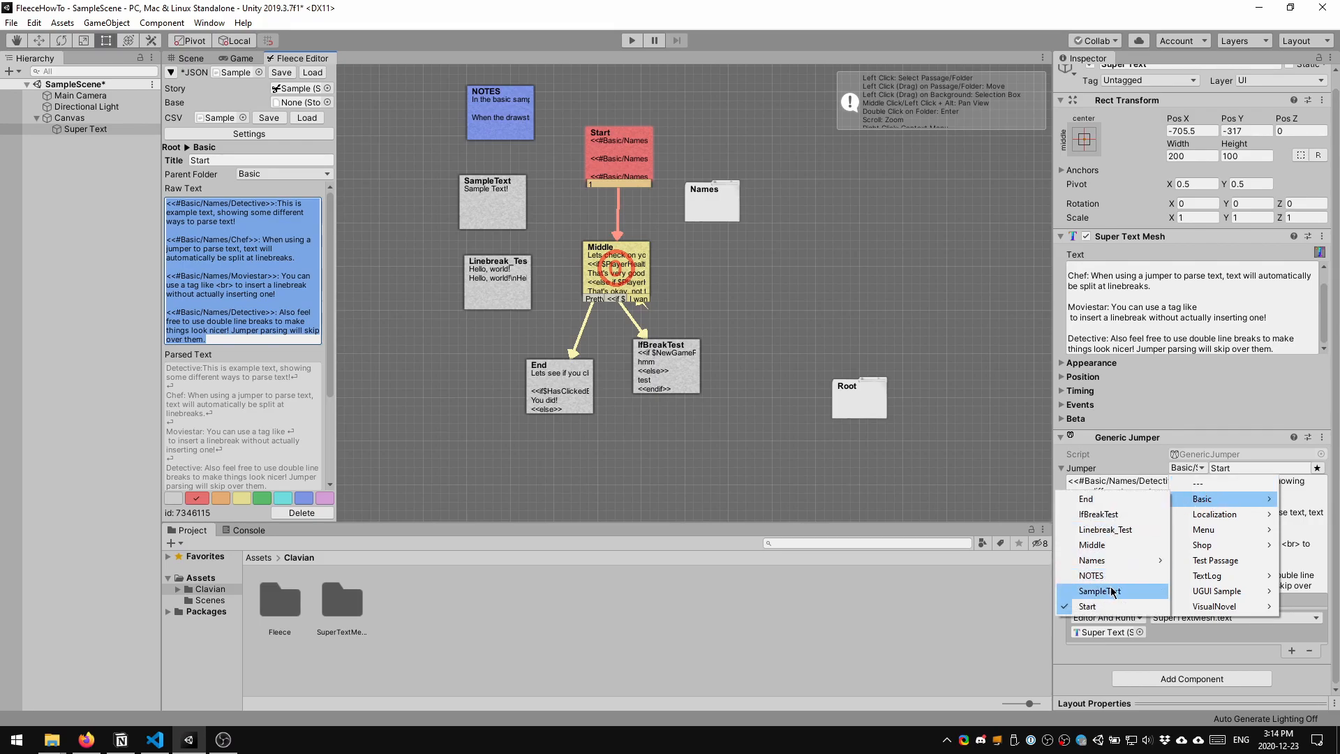
click(1120, 590)
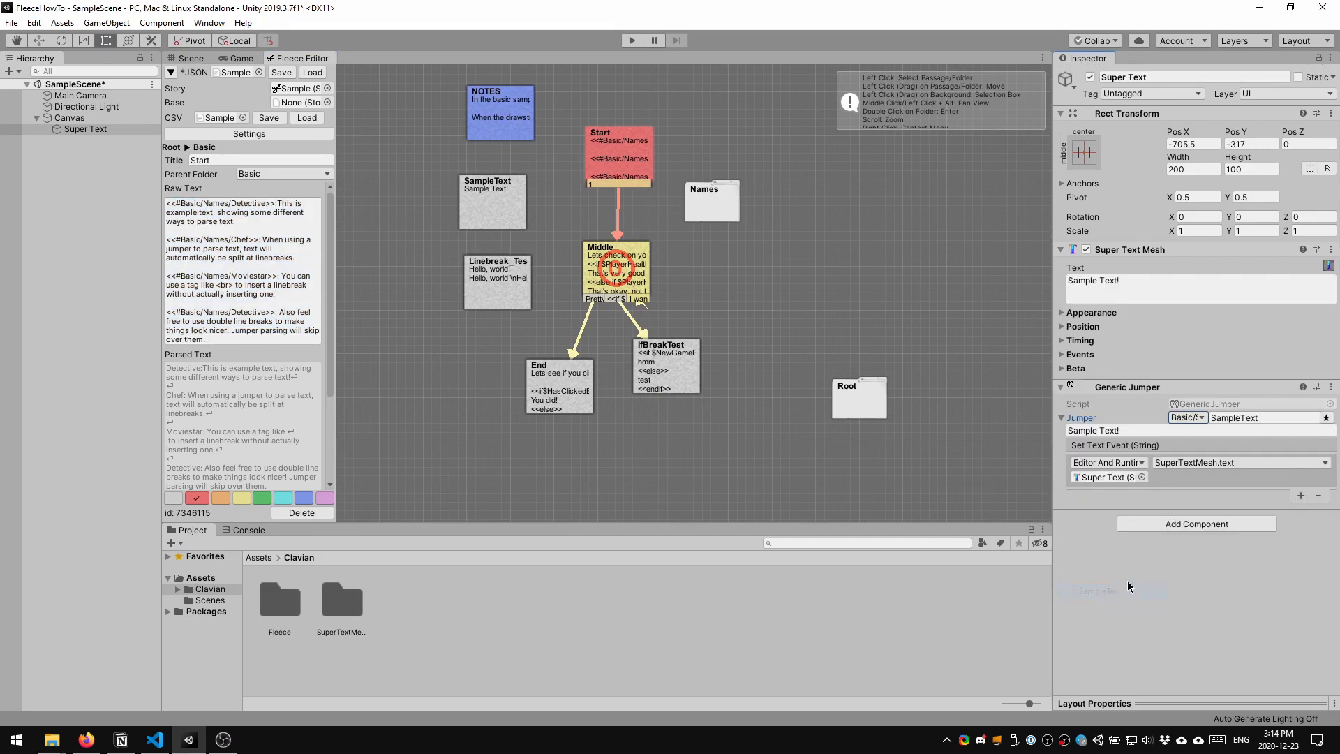
click(188, 59)
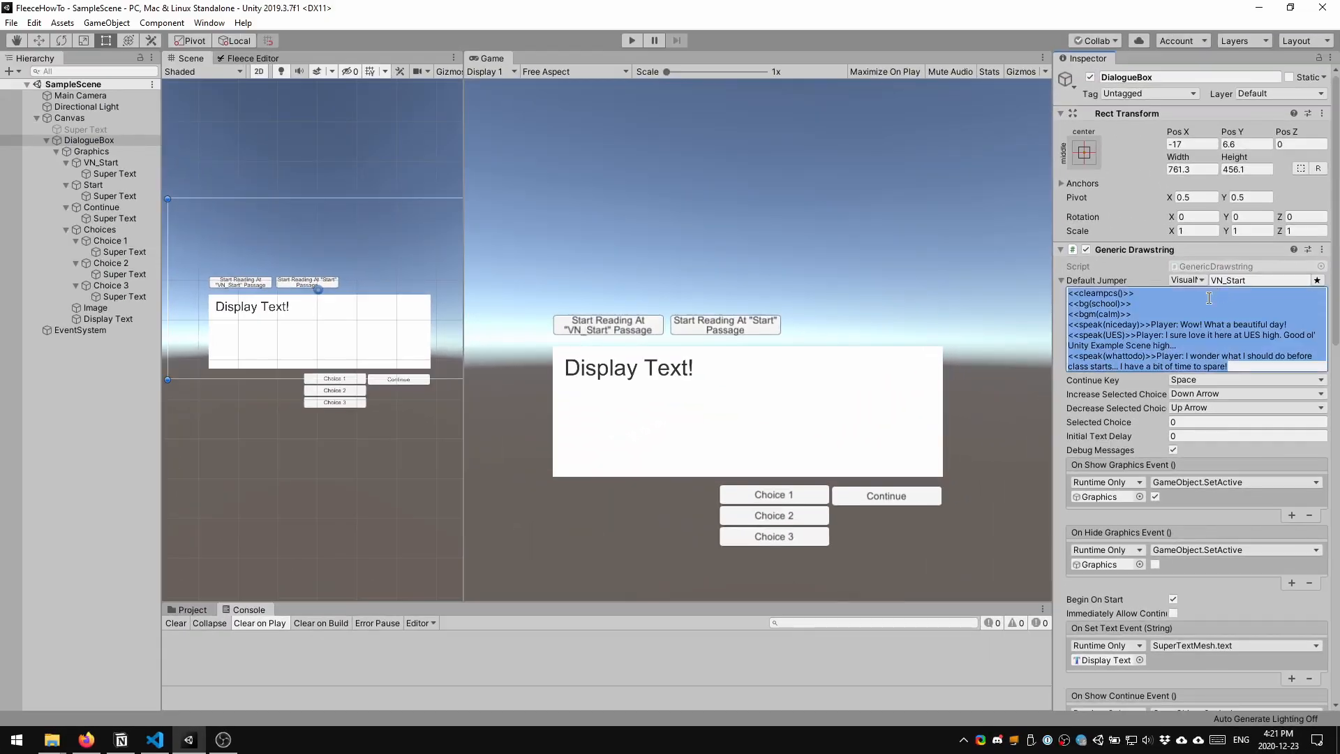
- Review the DialogueBox's Generic Drawstring settings and graphics and text events, plus the Display Text's On Complete Event
scroll(1110, 342, down, 3)
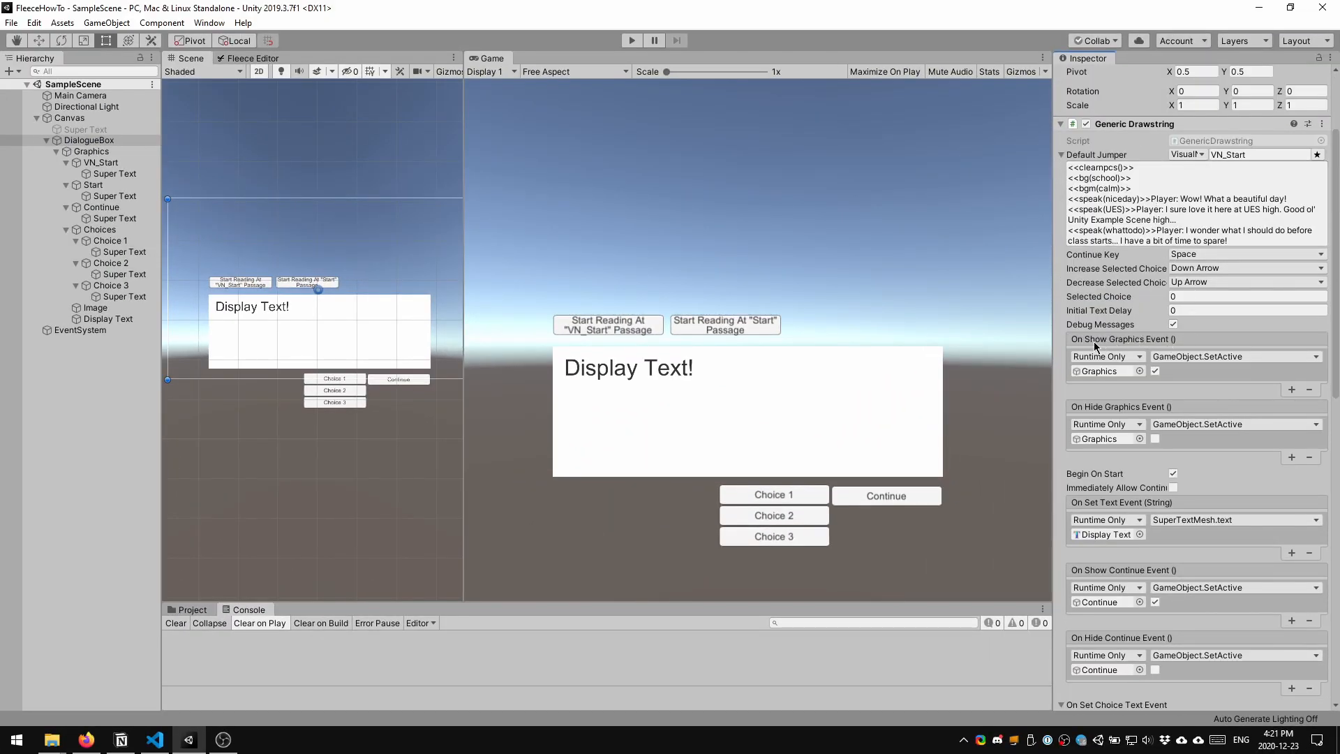
scroll(1124, 343, down, 3)
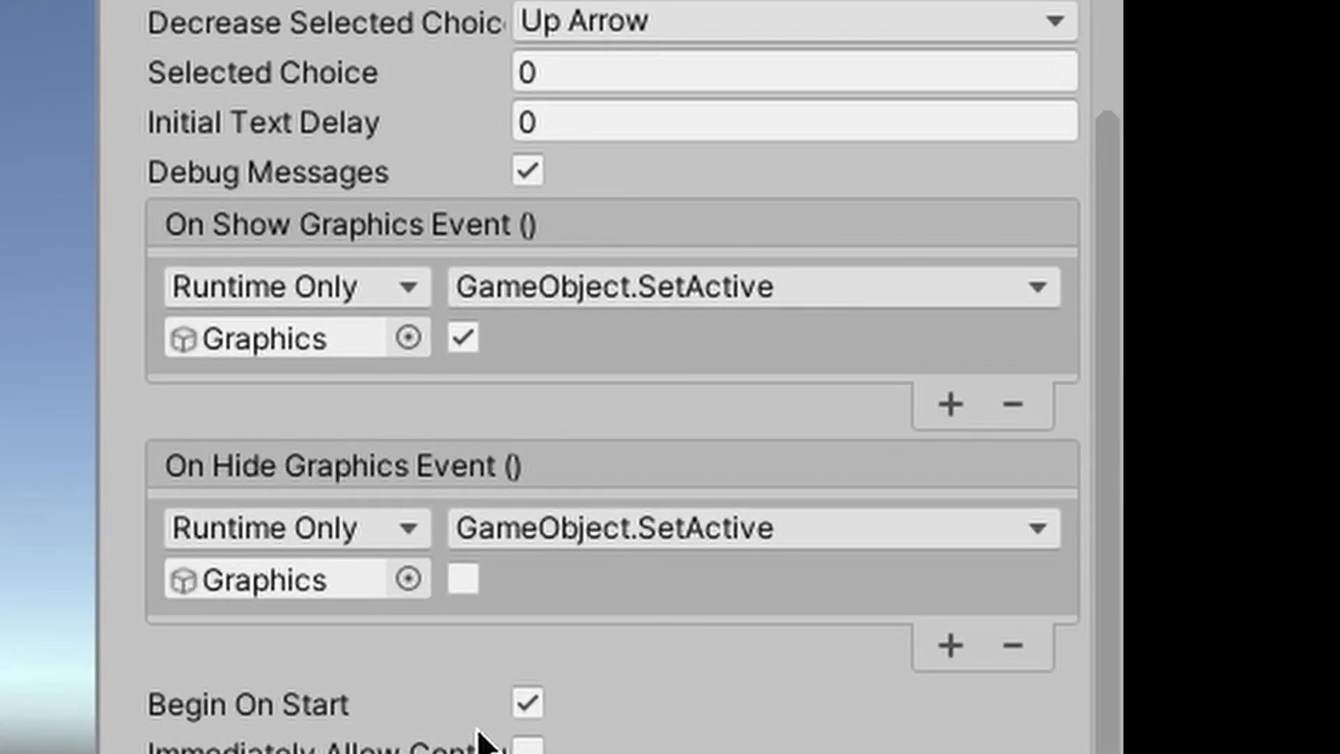
scroll(347, 283, down, 3)
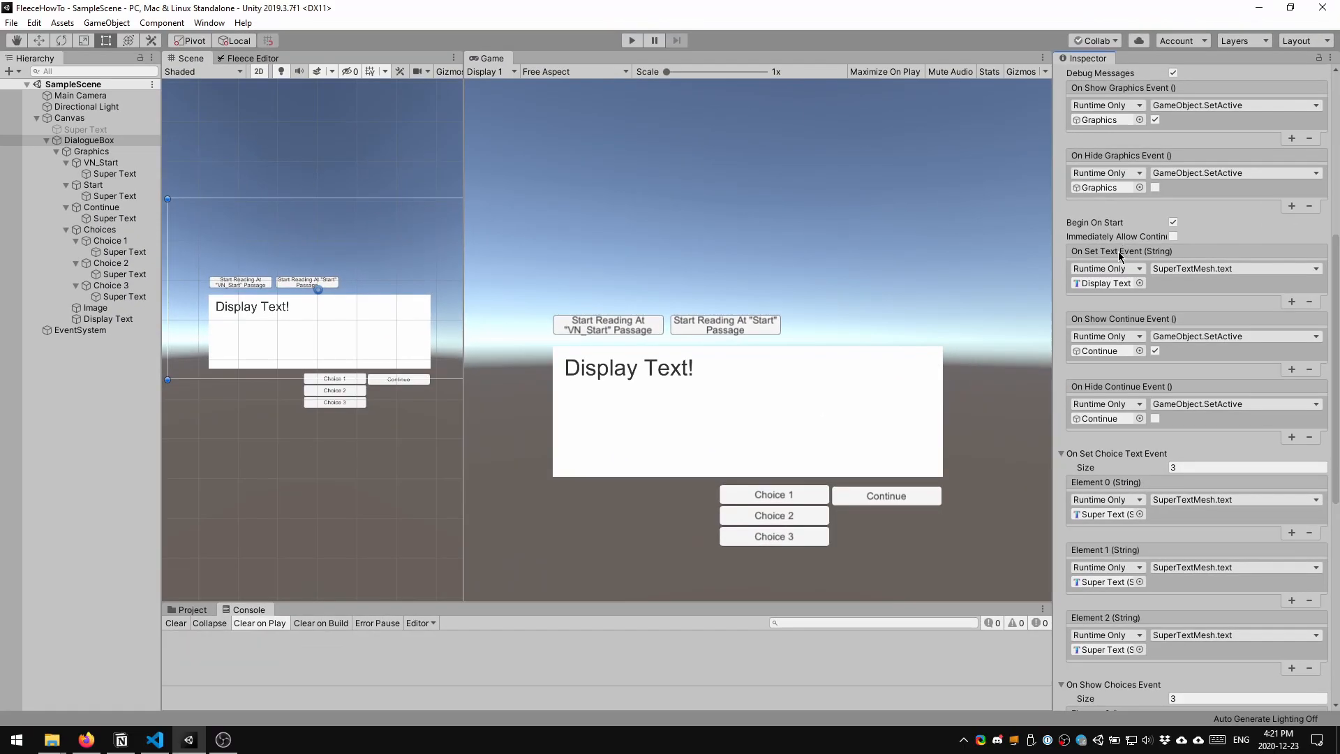
click(101, 318)
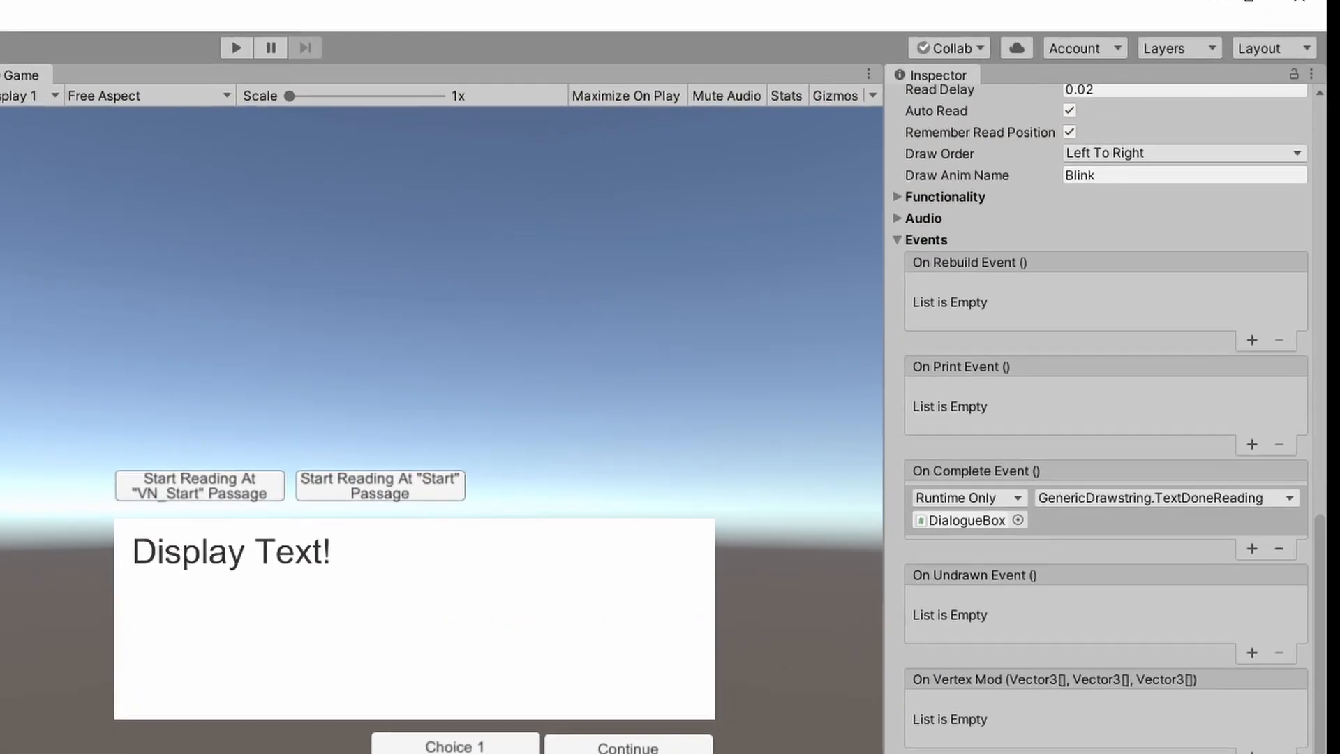
- Examine the DialogueBox's On Set Choice Text, On Show Choices and On Hide Choices events and the objects they reference
click(80, 143)
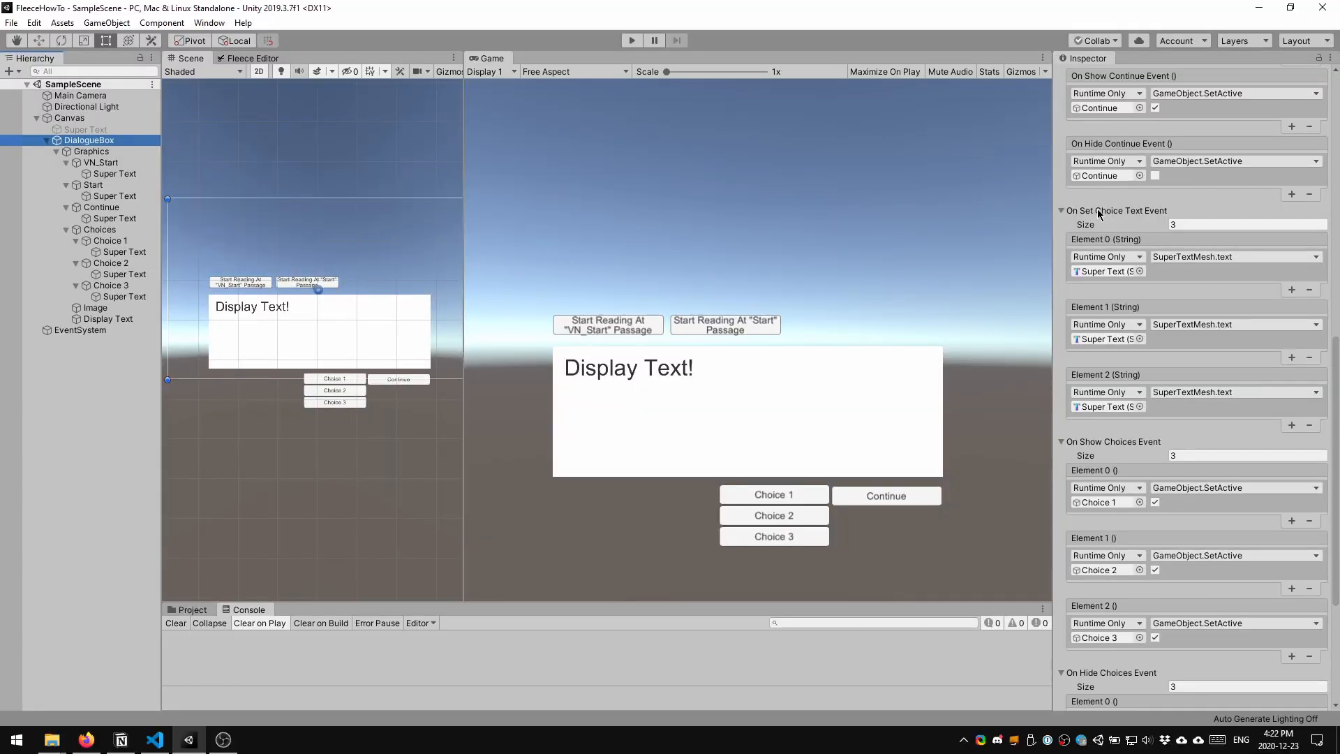
click(1098, 211)
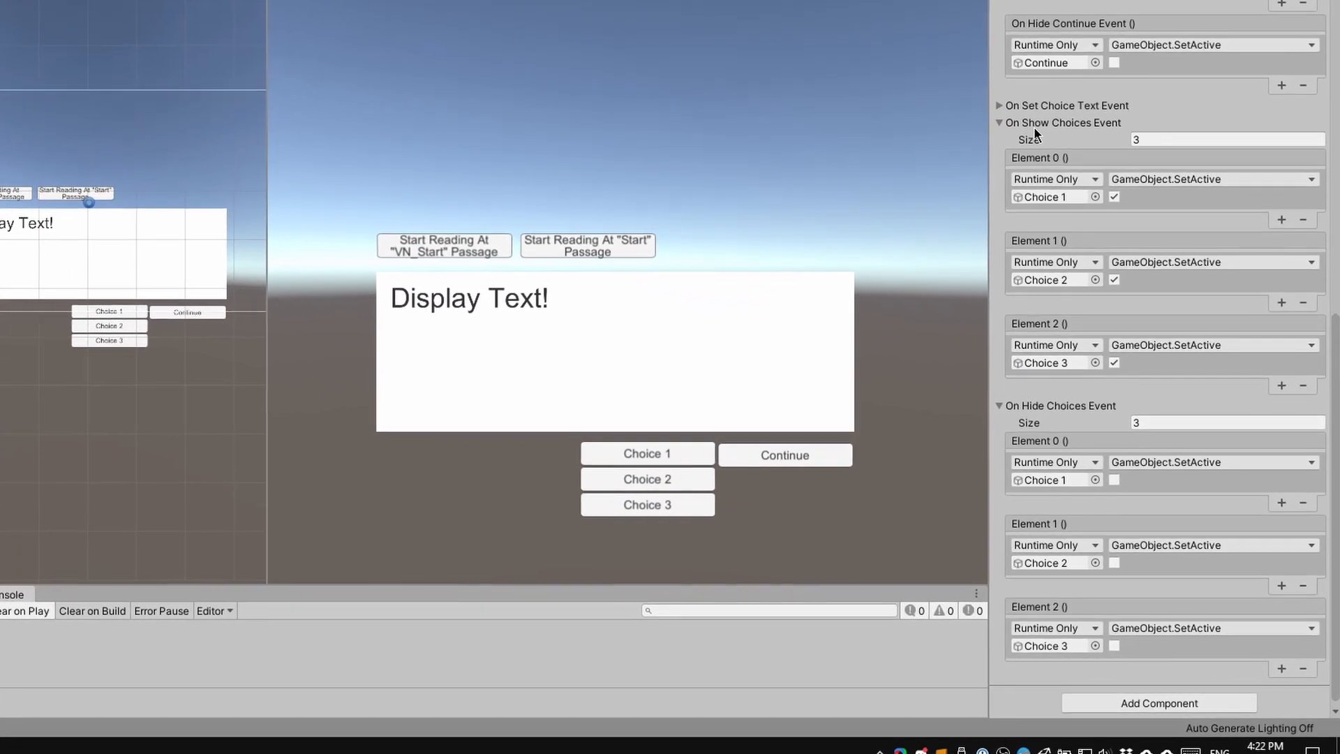
click(1102, 225)
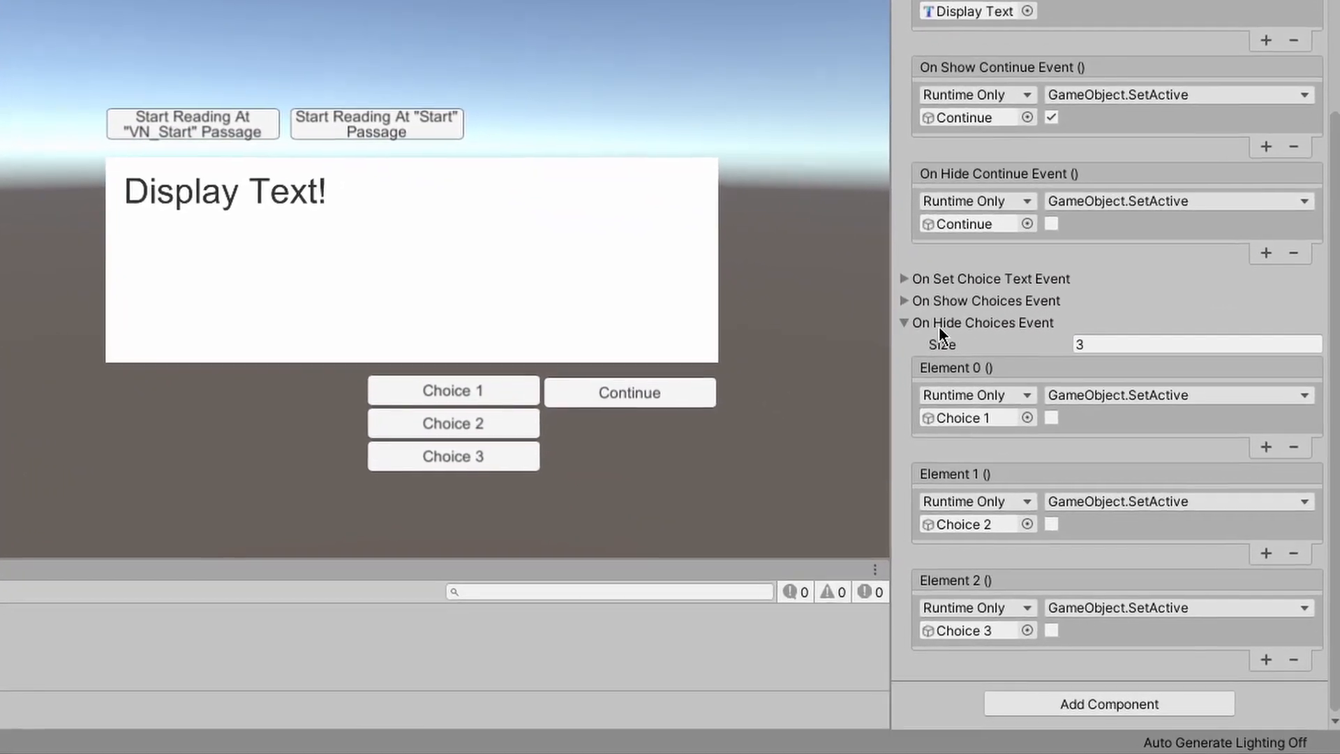
click(970, 349)
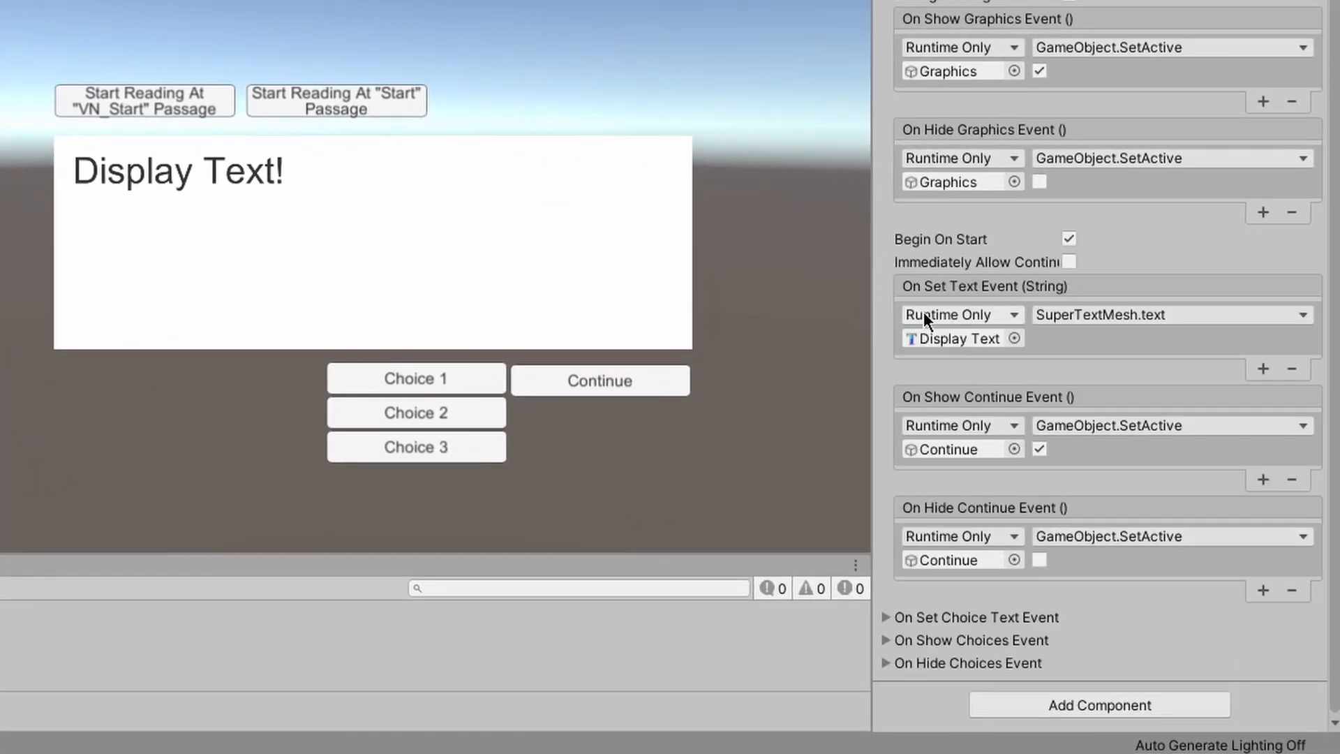
click(943, 659)
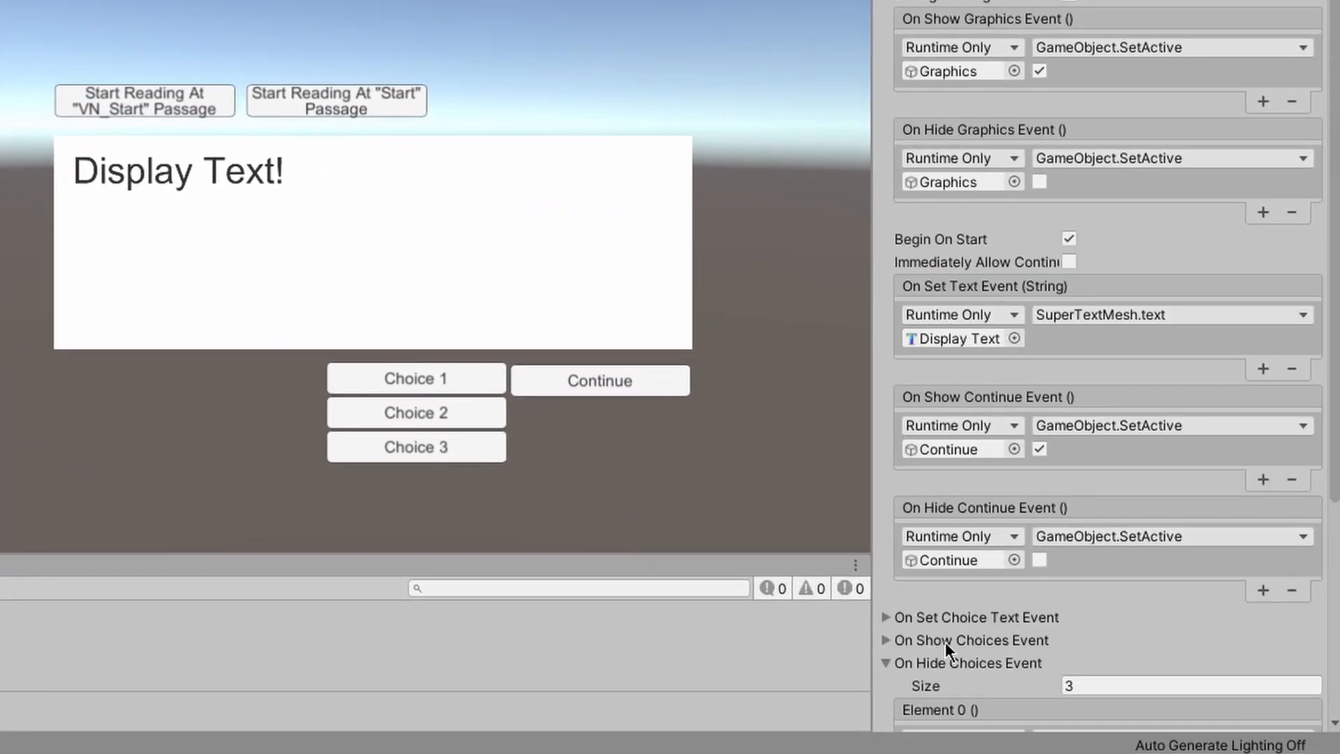
click(946, 640)
click(954, 616)
scroll(974, 595, down, 15)
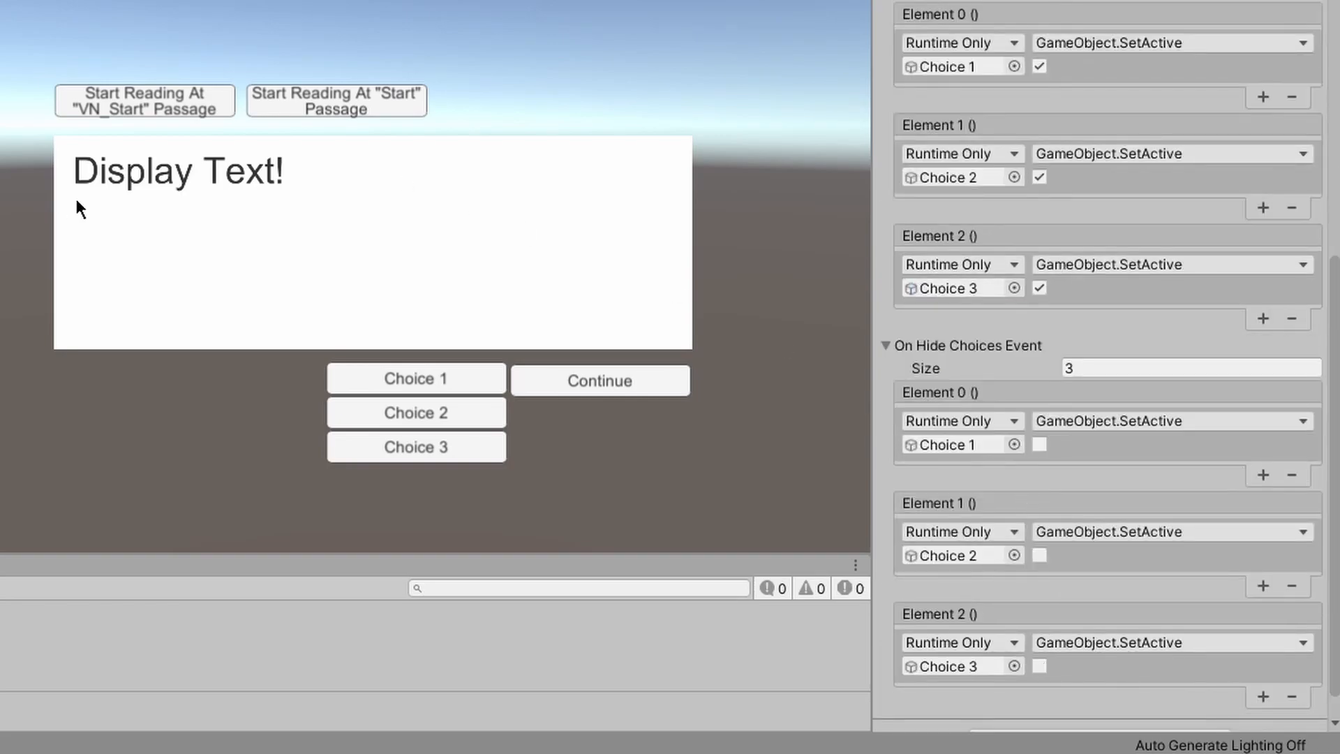
scroll(1102, 376, up, 5)
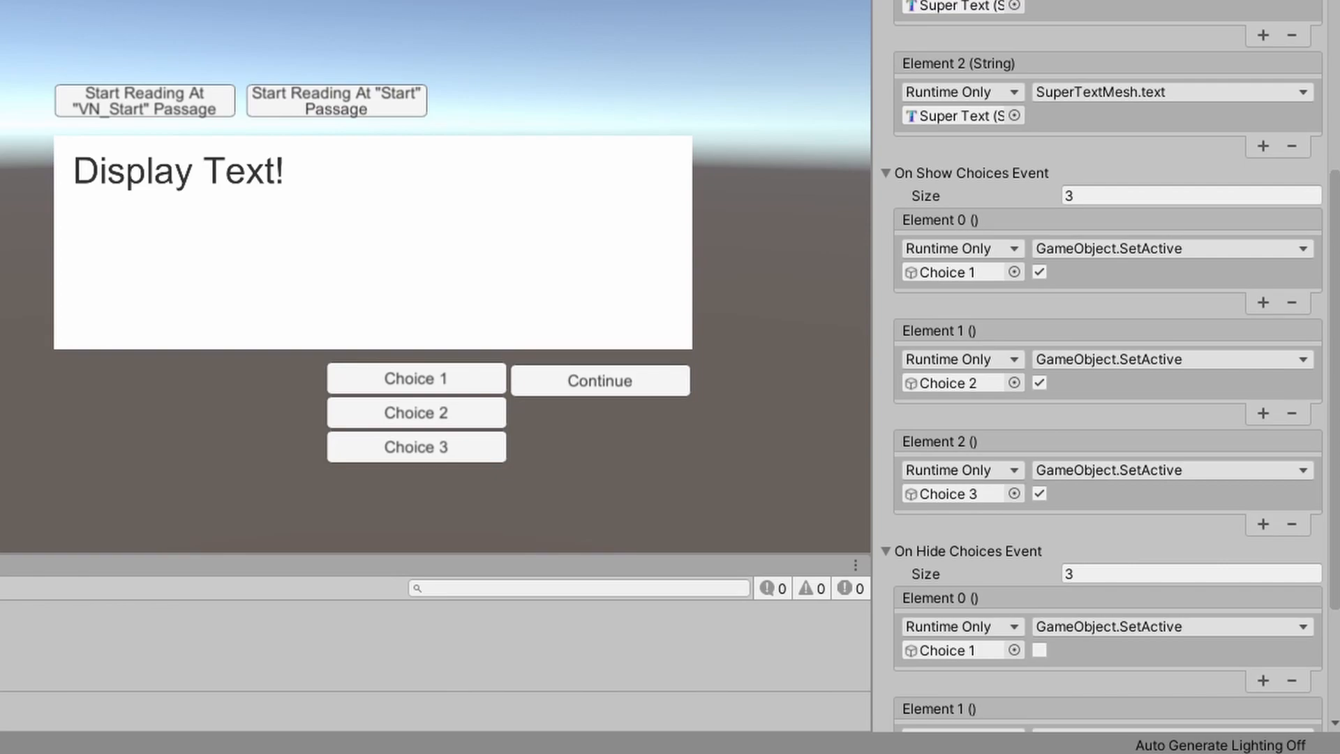
click(964, 114)
click(971, 272)
- Examine the On Click events of the VN_Start, Start, Continue and choice buttons, including their functions and parameters
scroll(946, 440, down, 5)
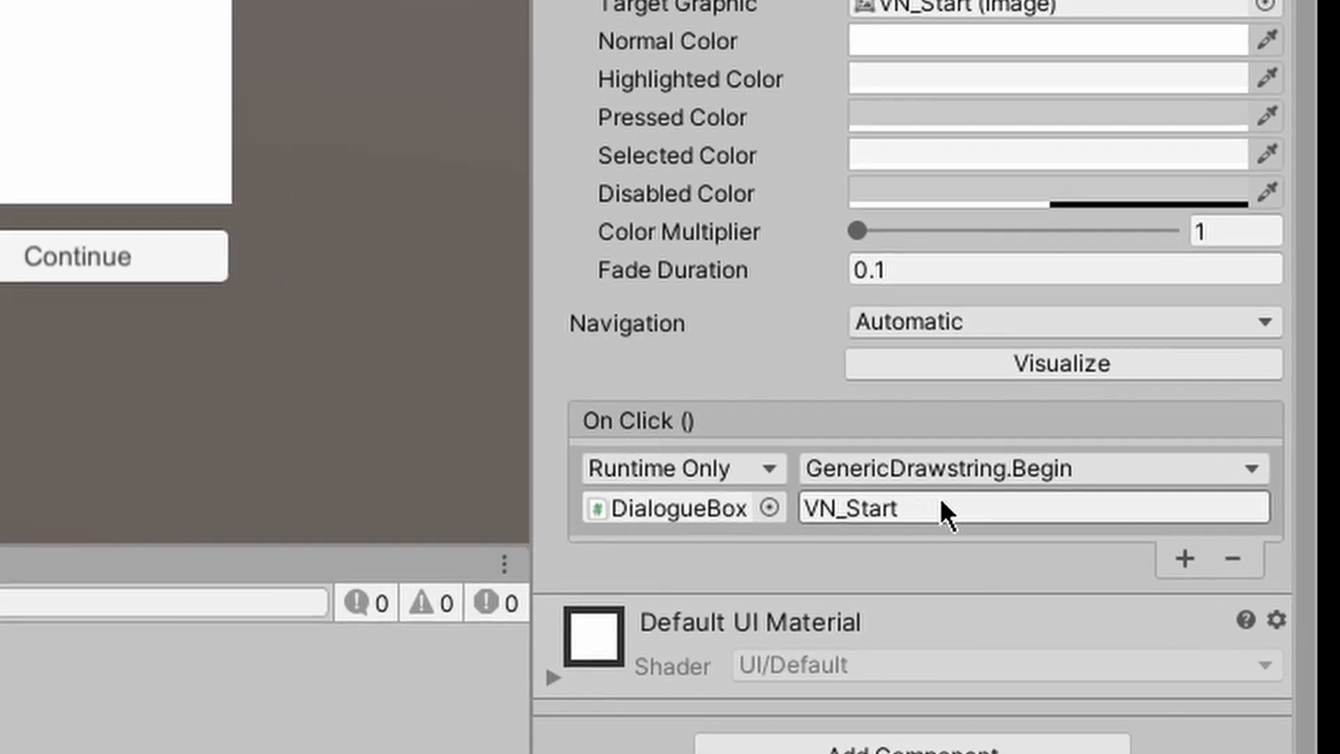
click(1153, 588)
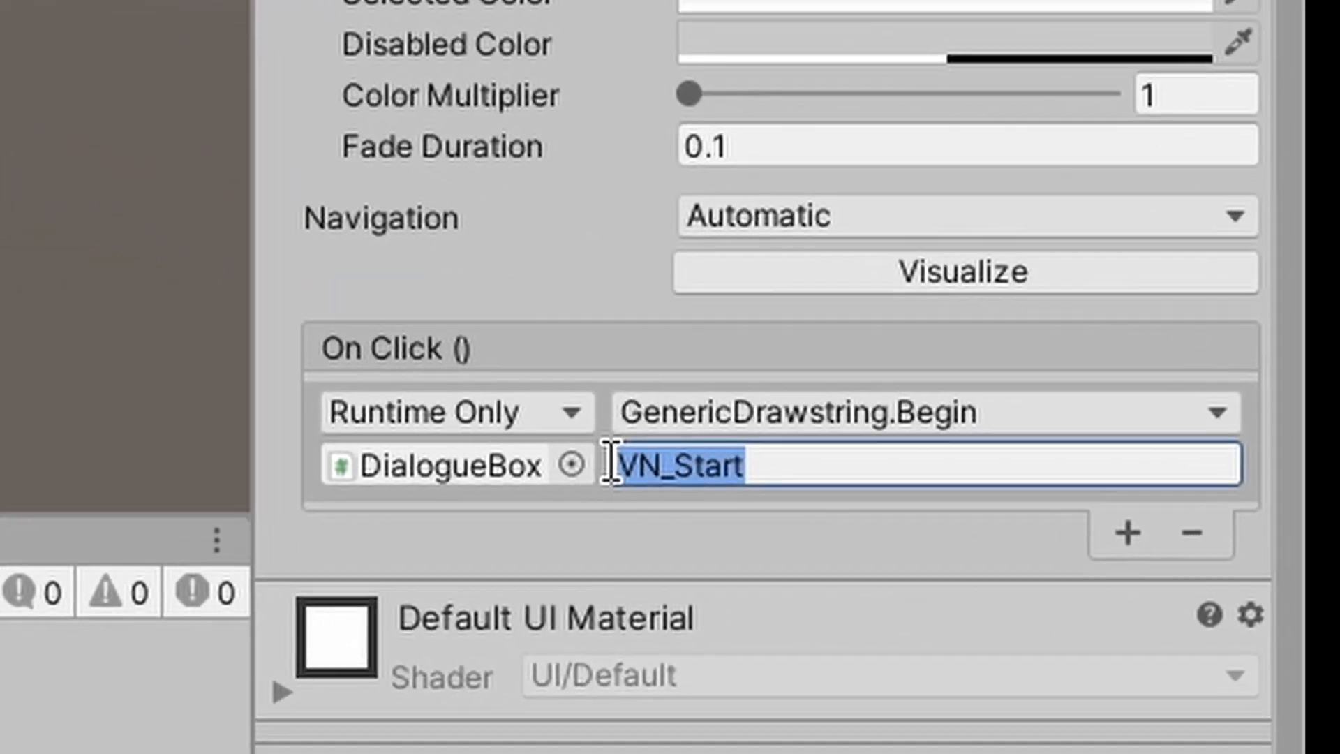
click(732, 443)
drag(705, 415, 433, 470)
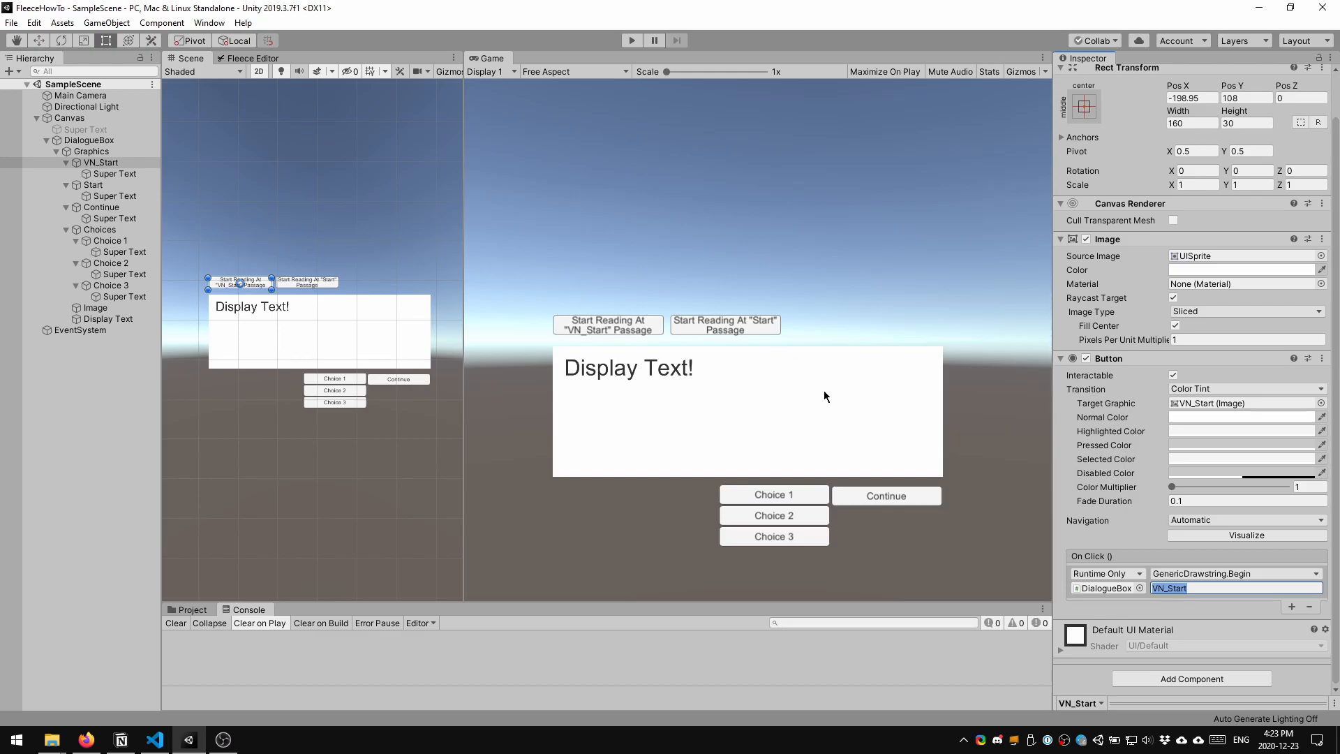
click(108, 185)
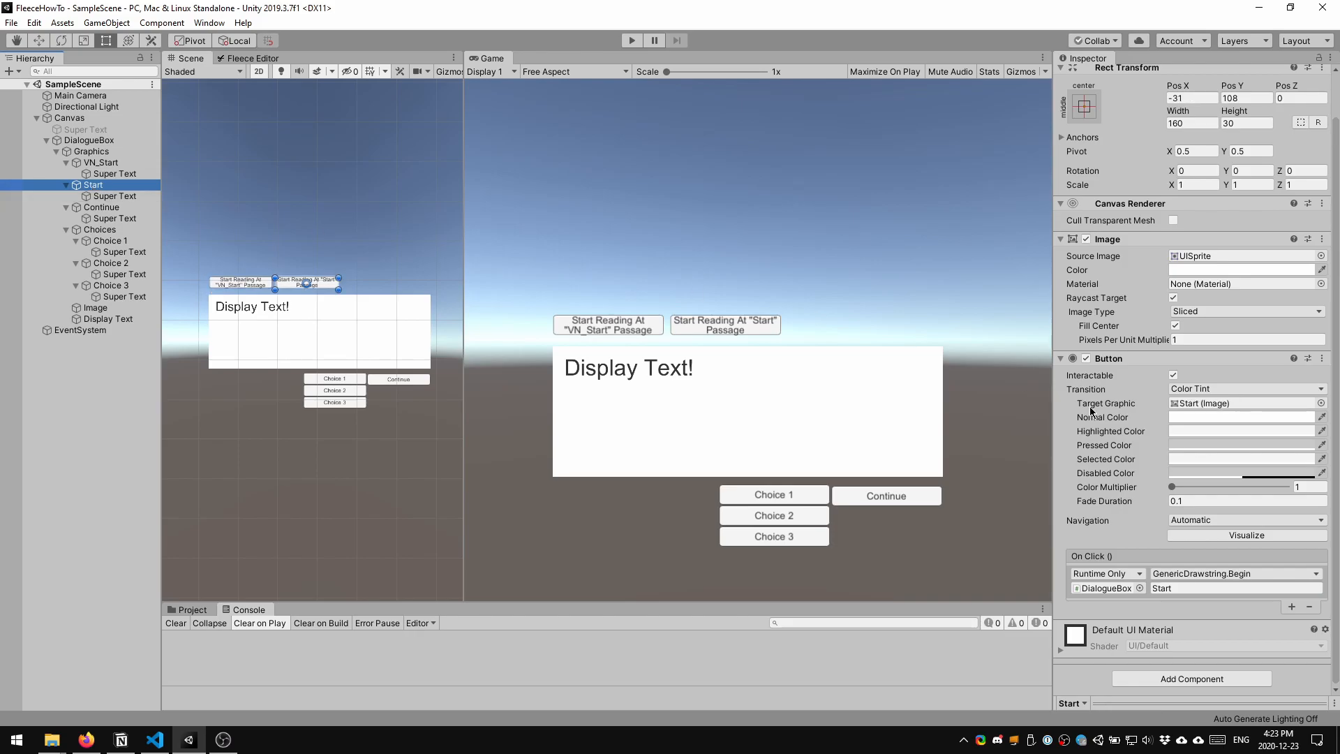
click(108, 207)
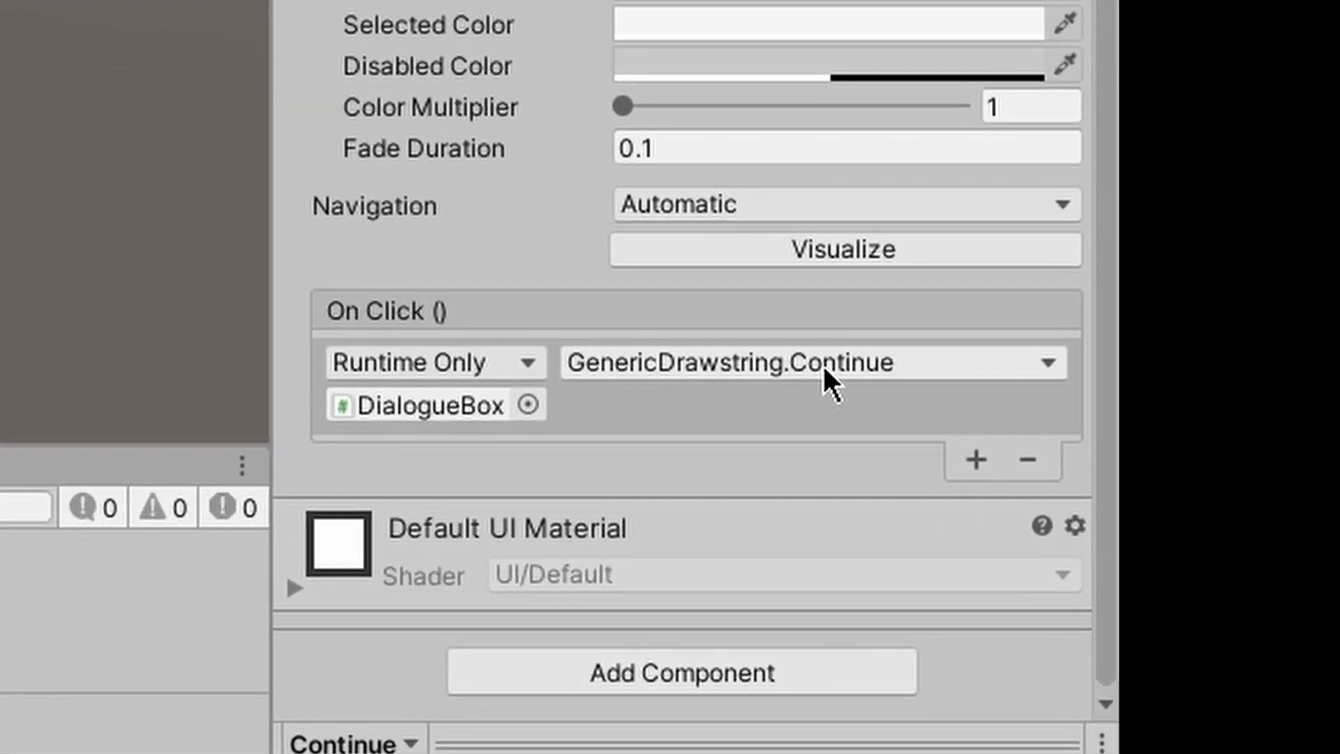
click(474, 403)
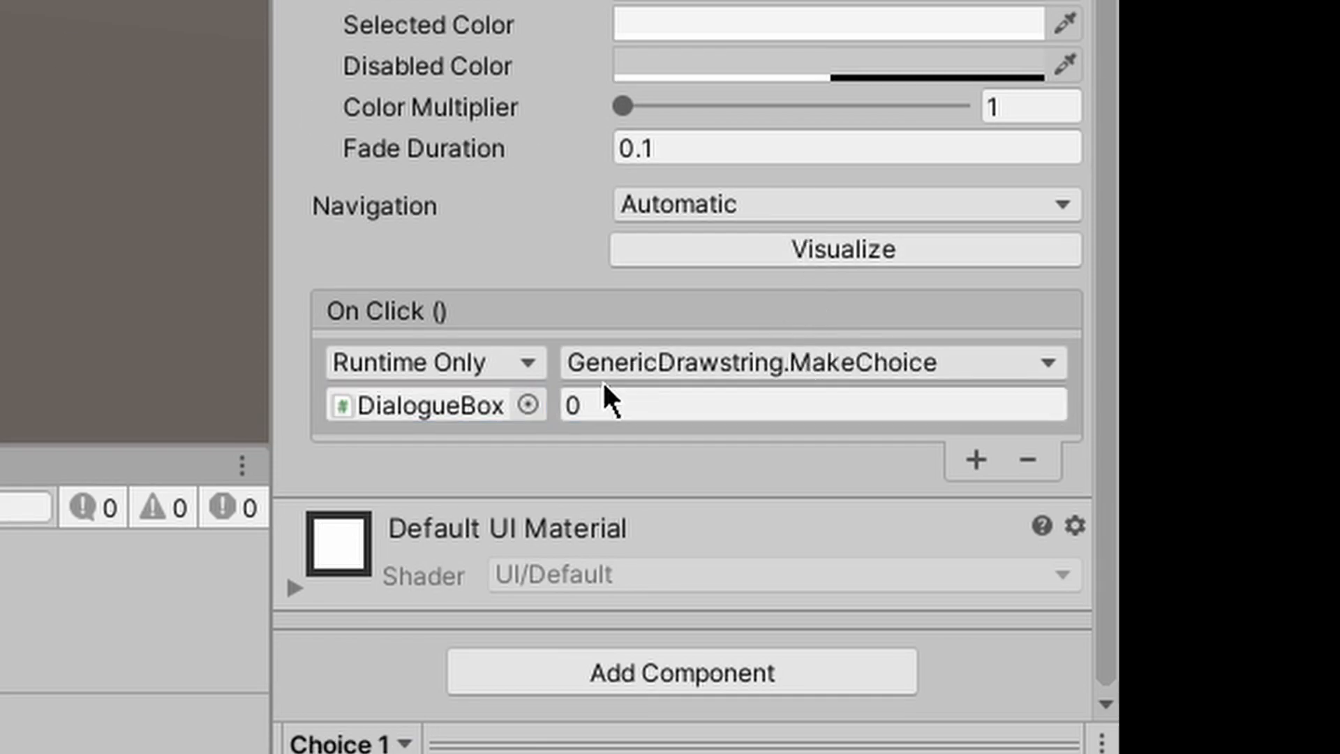
click(428, 404)
key(Down)
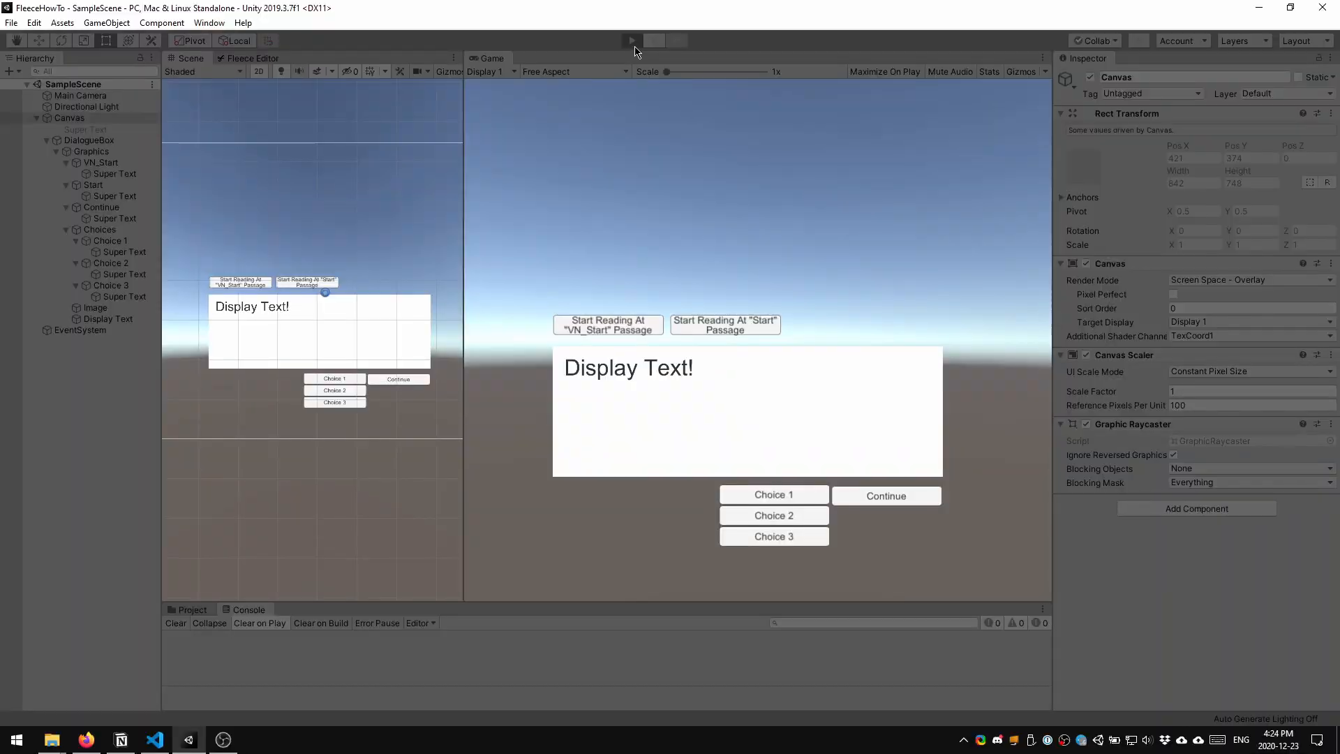
- Play the scene and advance the VN_Start passage's dialogue to its choices
click(632, 42)
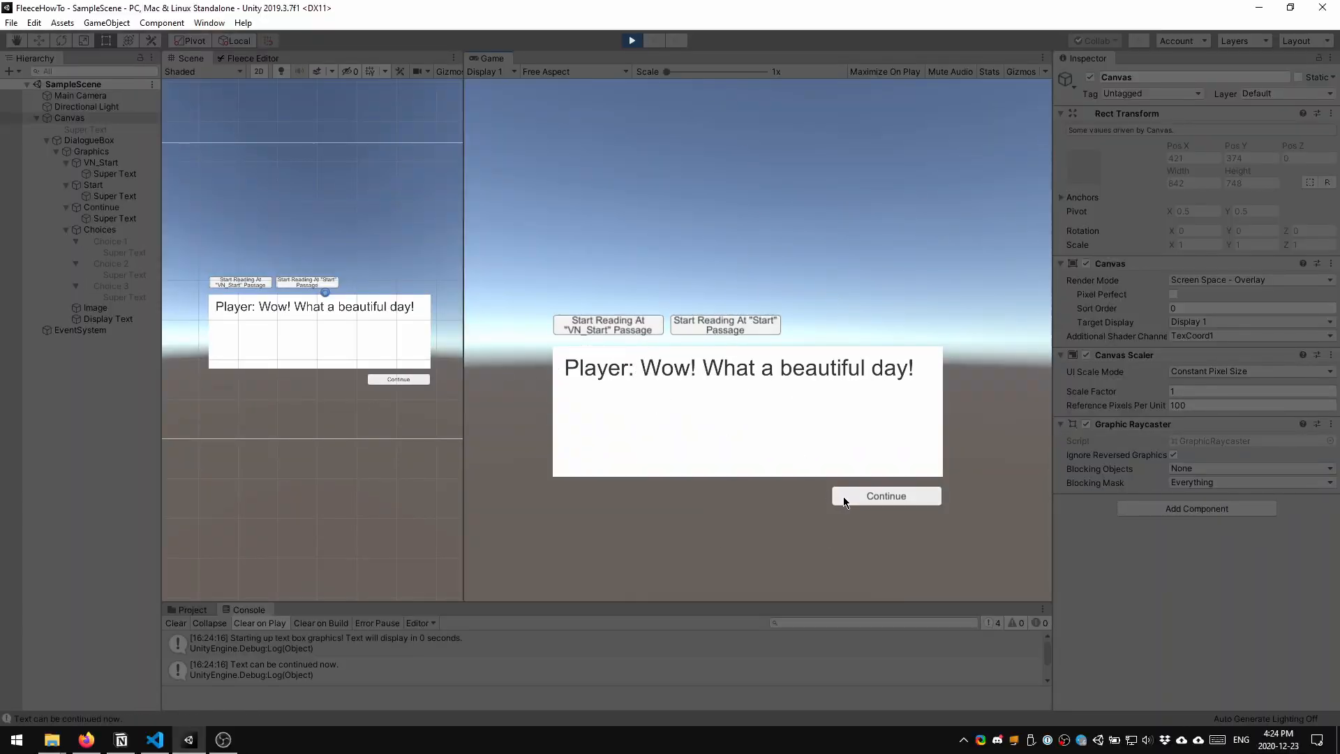
click(864, 495)
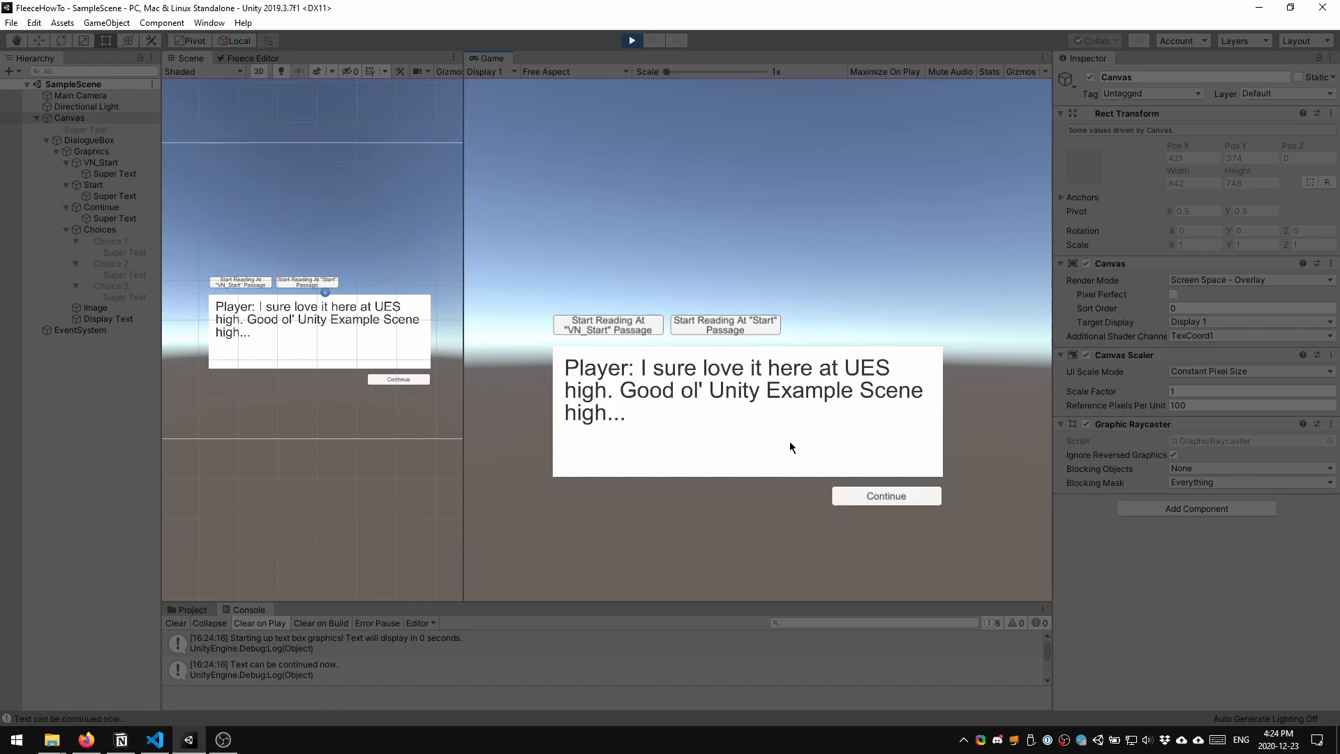
click(869, 494)
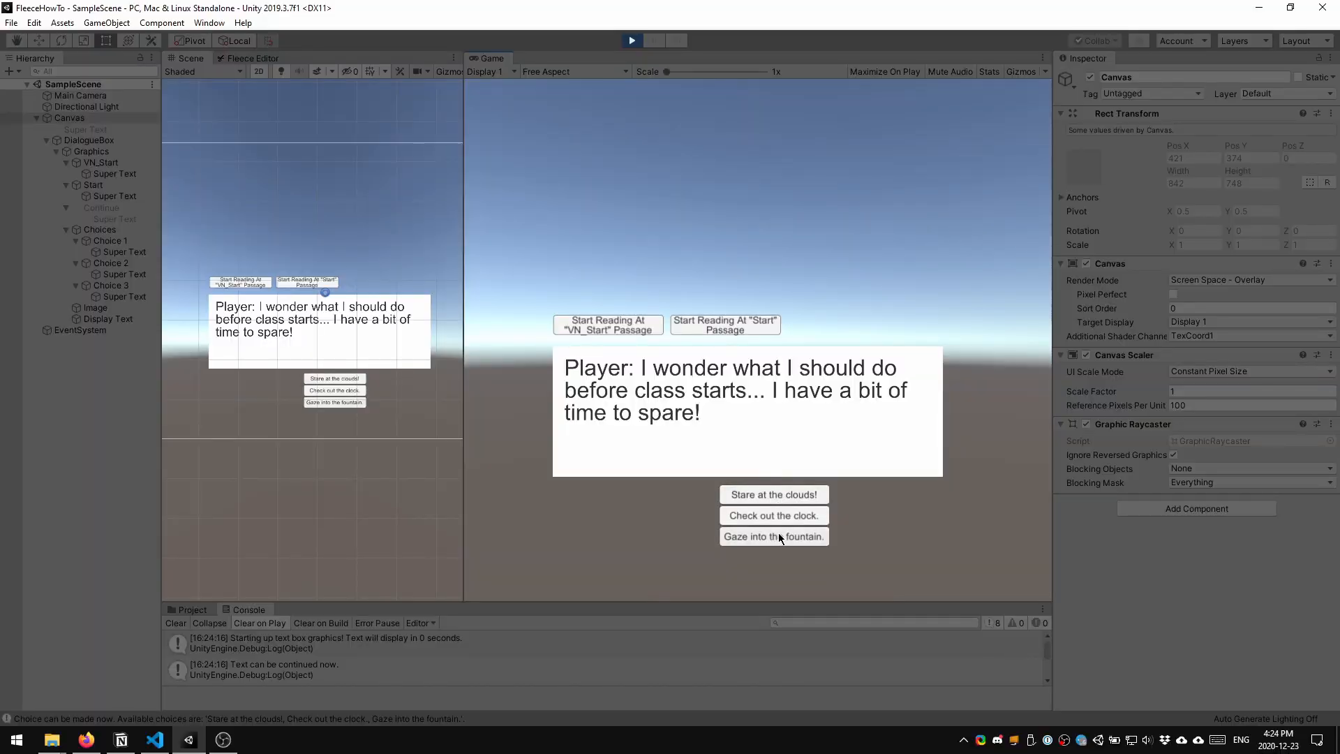
- Choose "Check out the clock." and continue the dialogue to the player's line about losing track of the time
click(768, 516)
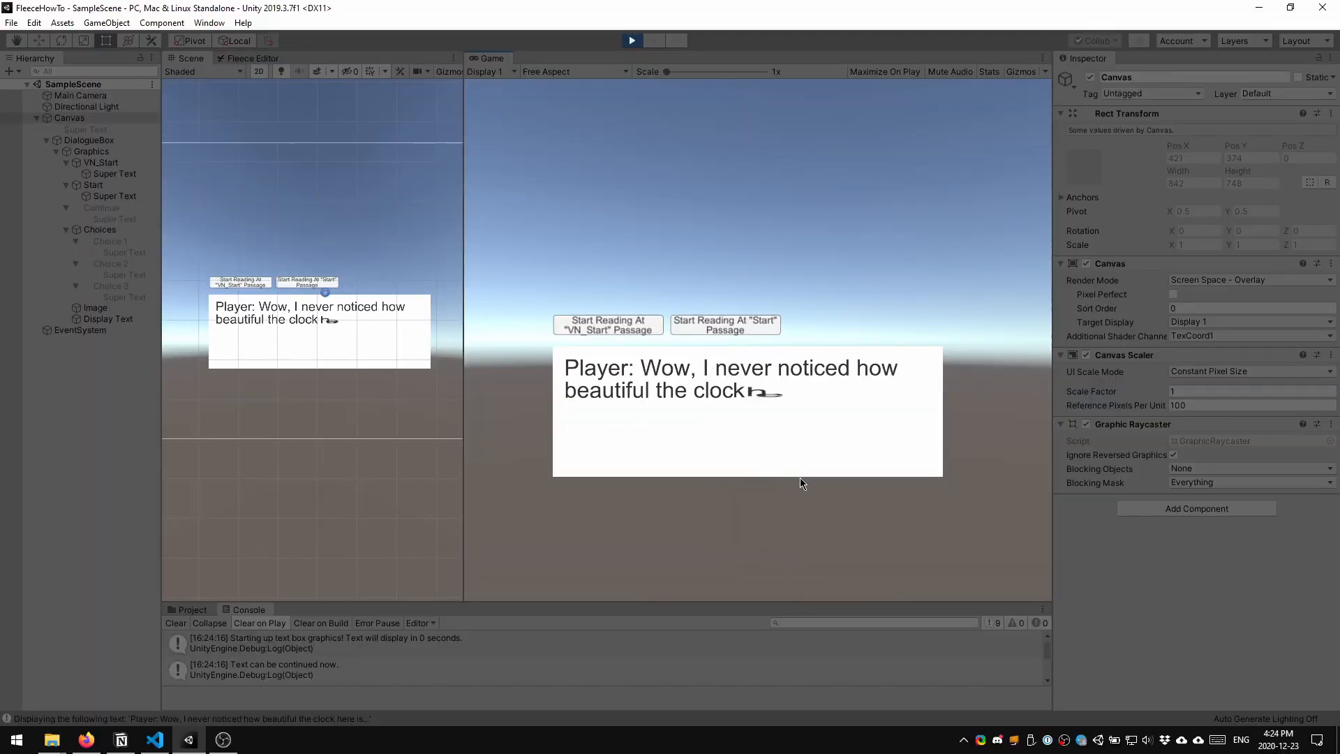
click(872, 498)
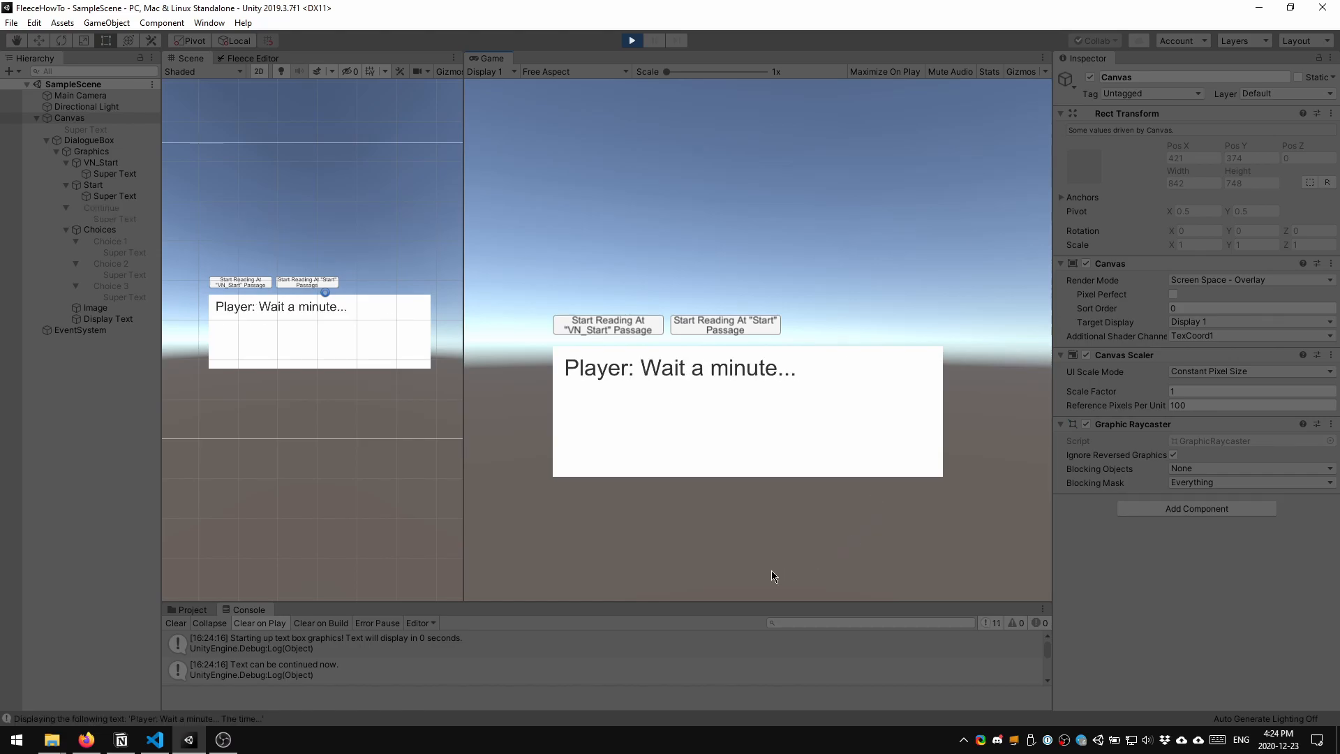
click(885, 490)
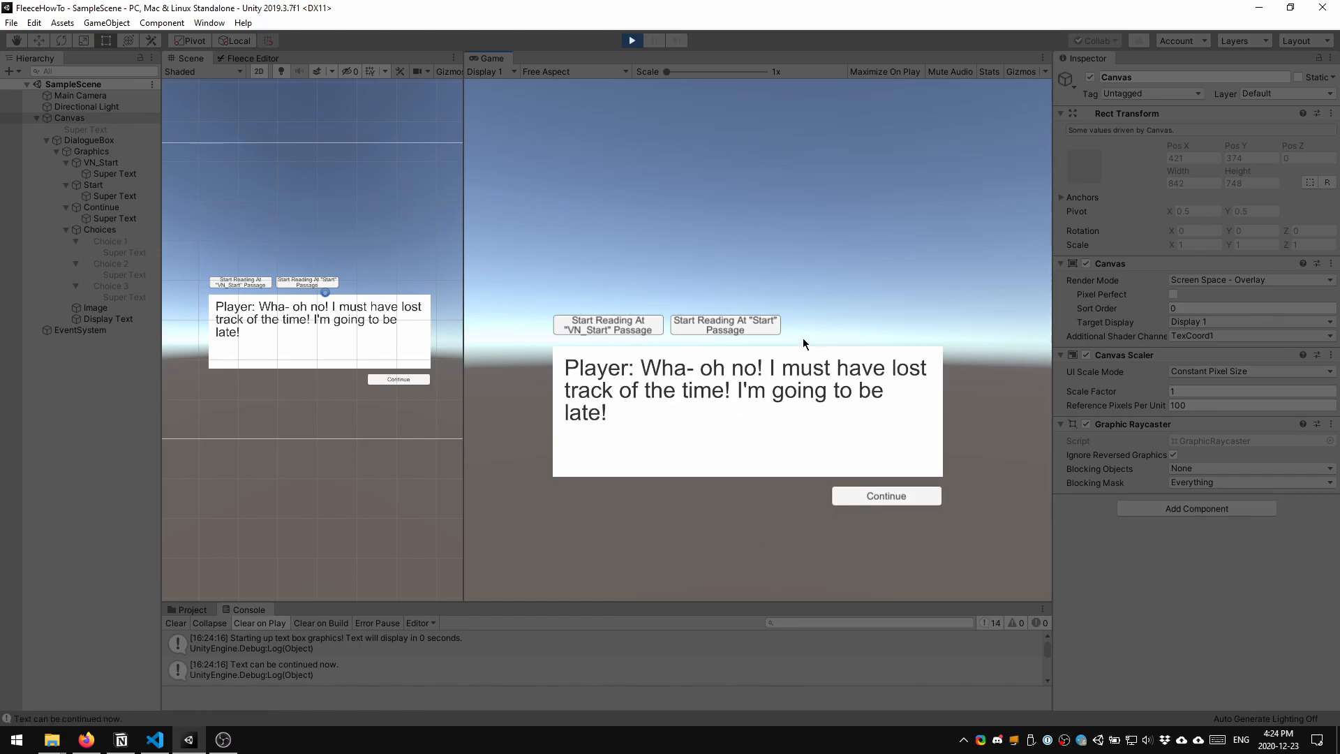
- Start reading at the Start passage and advance through the Detective, Chef and Moviestar lines to the health check
click(755, 325)
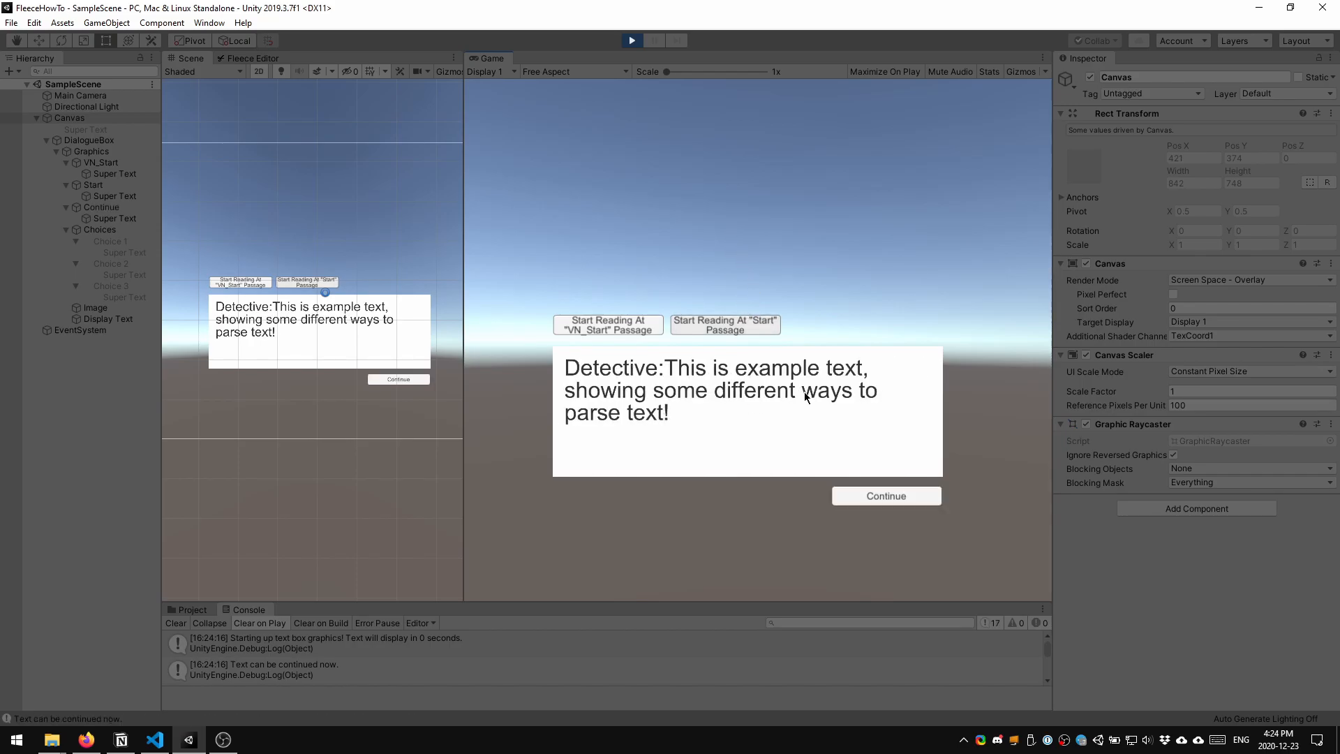
click(893, 498)
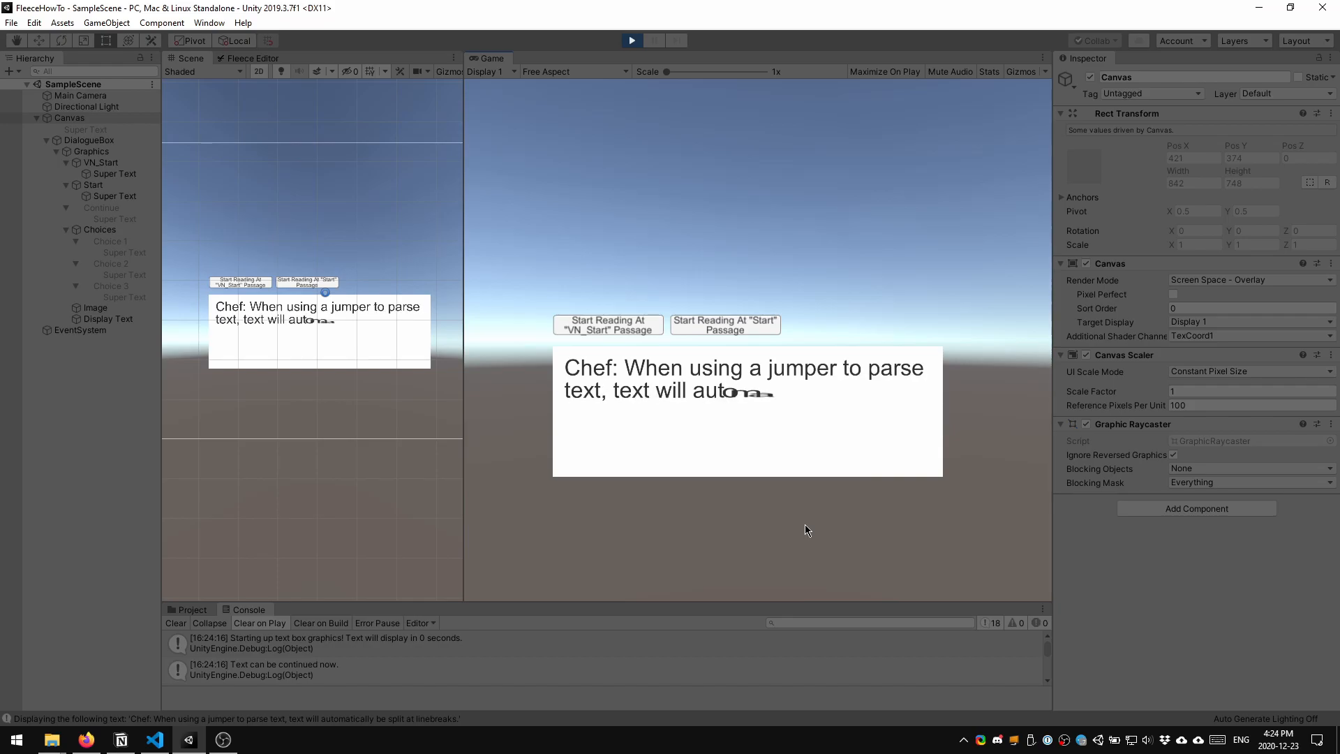
click(864, 501)
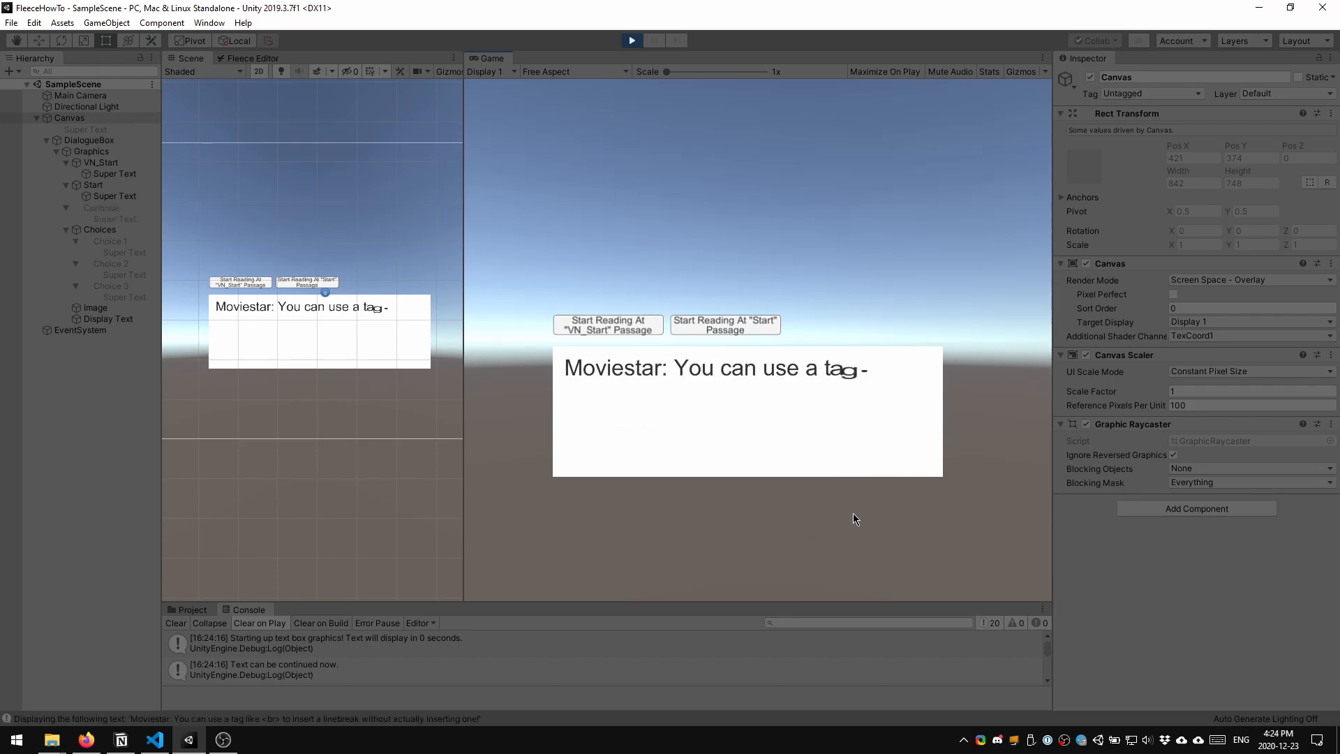
click(861, 497)
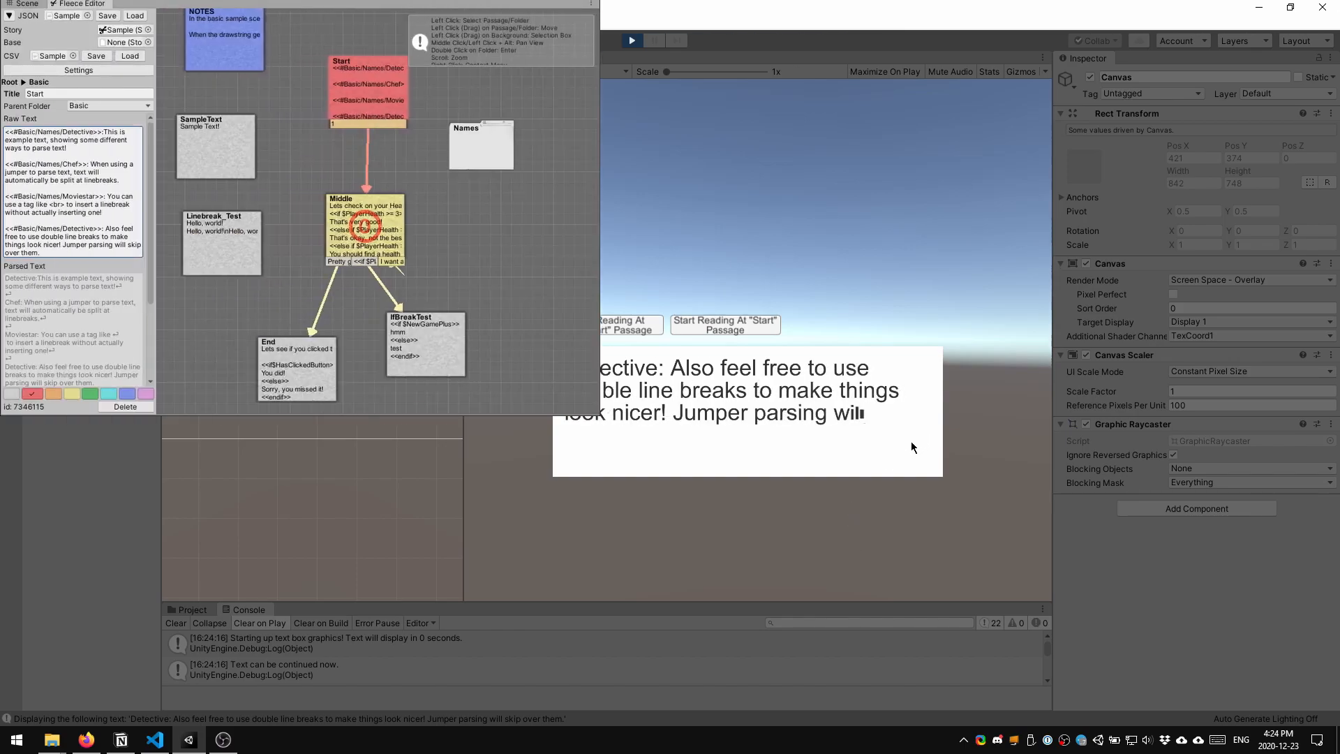
click(869, 494)
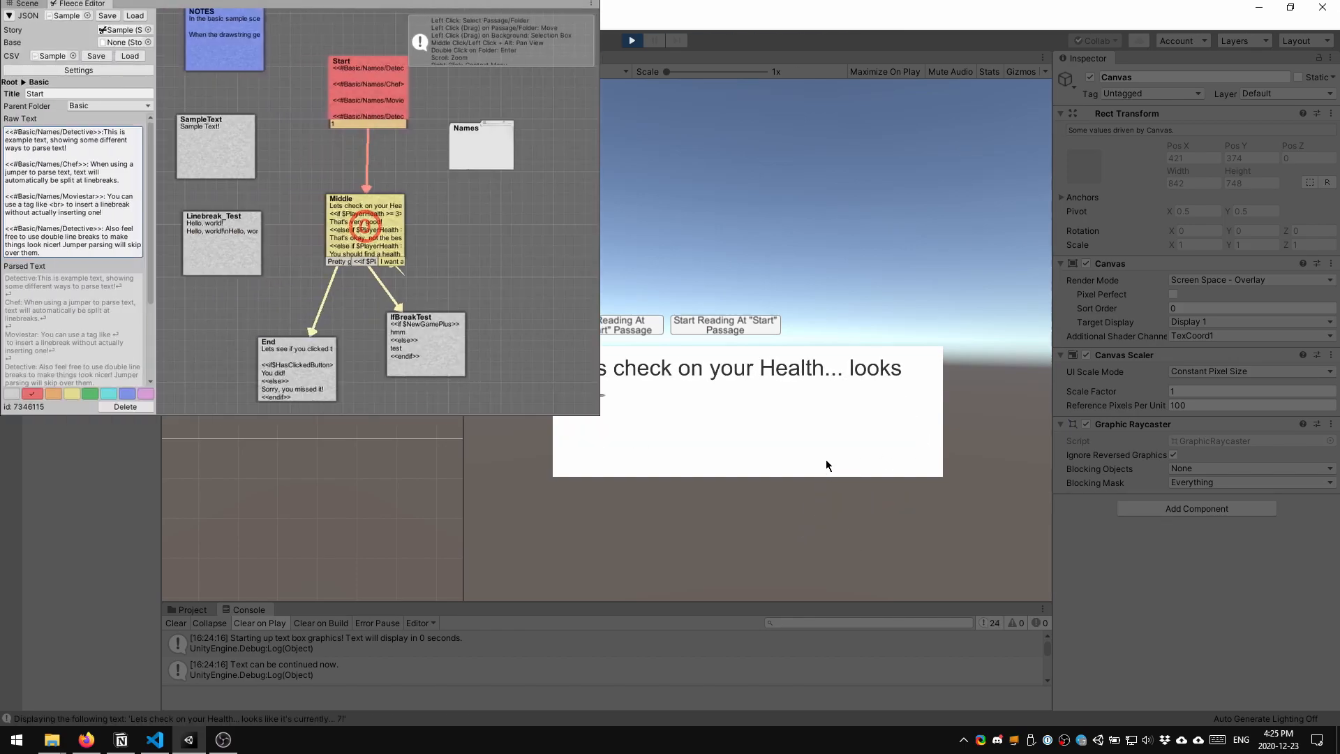
- Continue past the health check to the question about feelings and answer it with "Pretty good!"
click(876, 494)
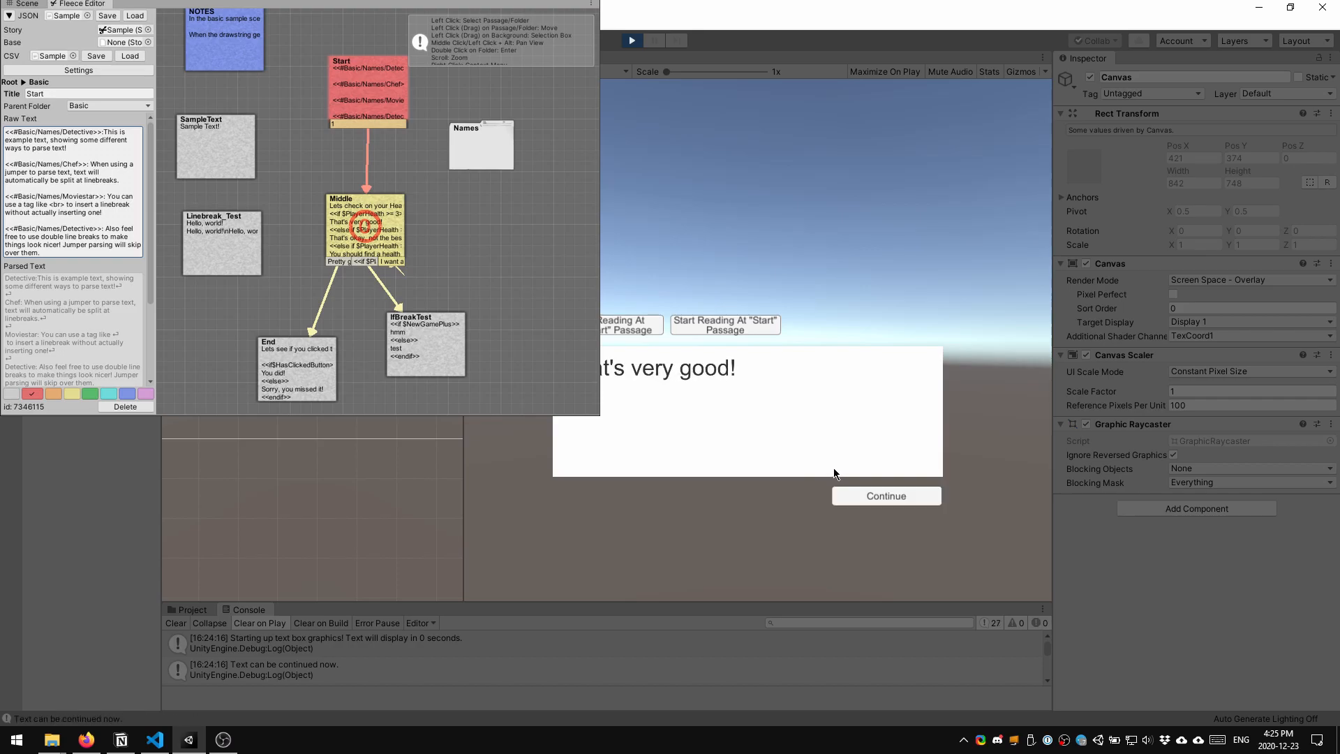
click(874, 496)
click(874, 496)
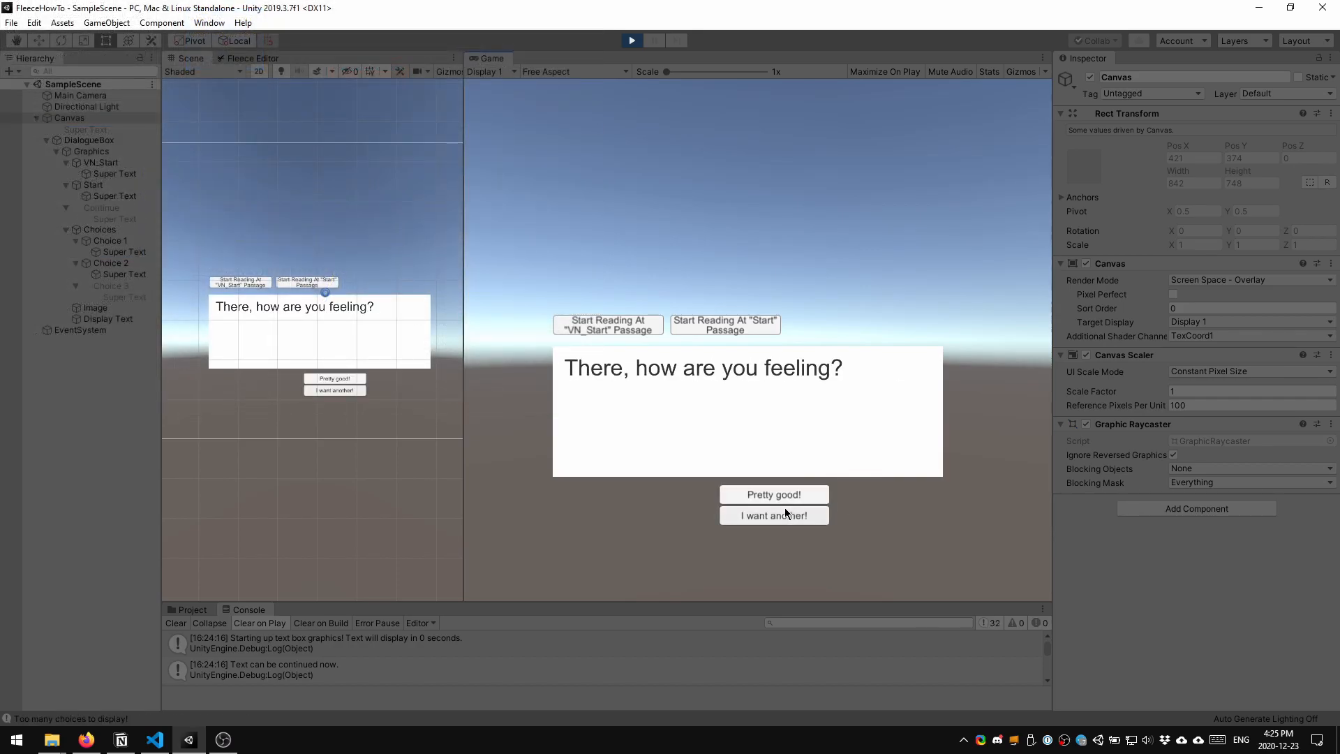
click(773, 492)
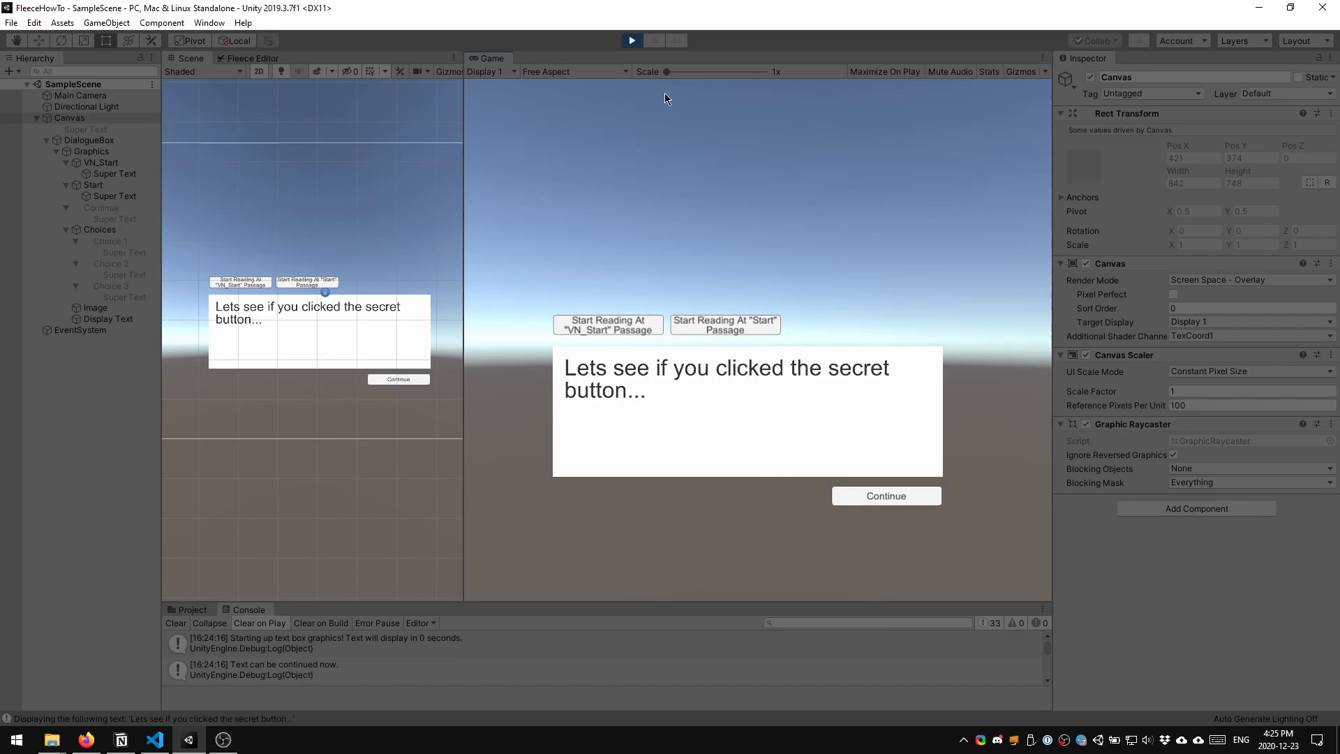